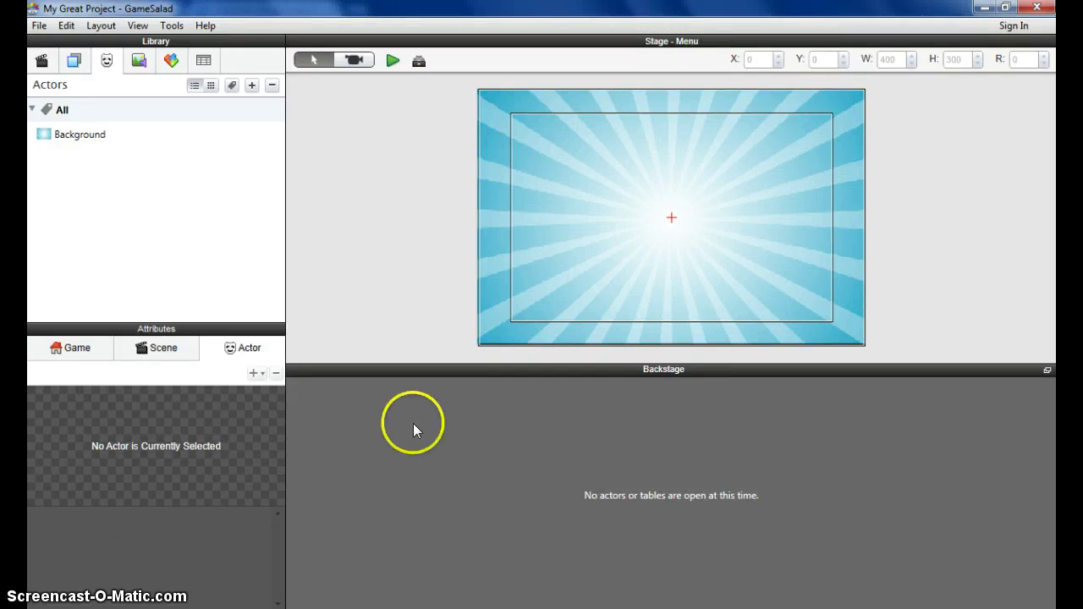
Create an actor from the whackbutton image and name it whack
left_click(139, 63)
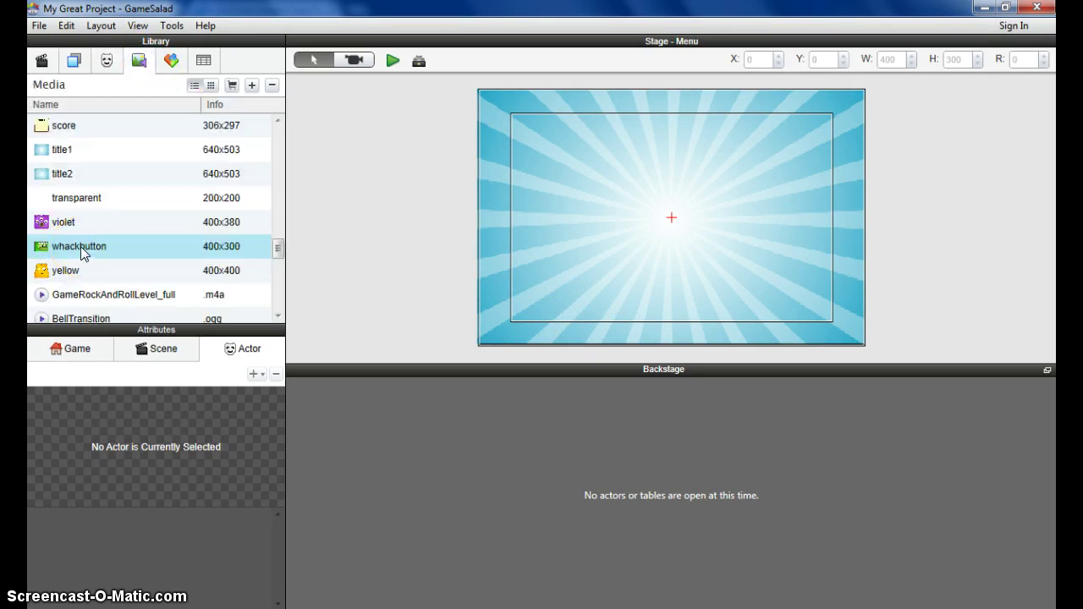
left_click_drag(72, 247, 73, 169)
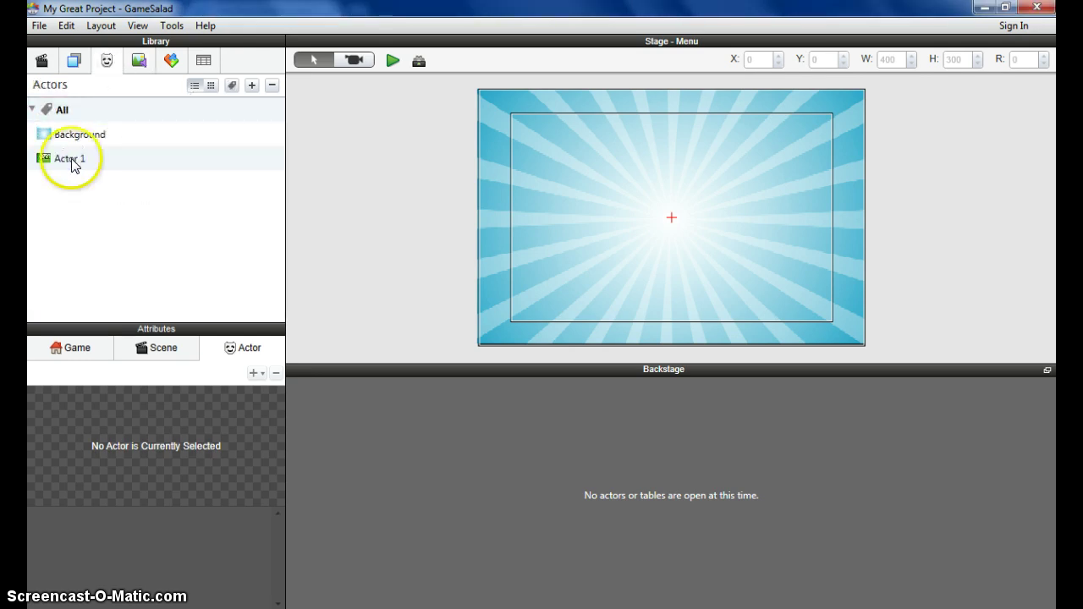
double_click(73, 163)
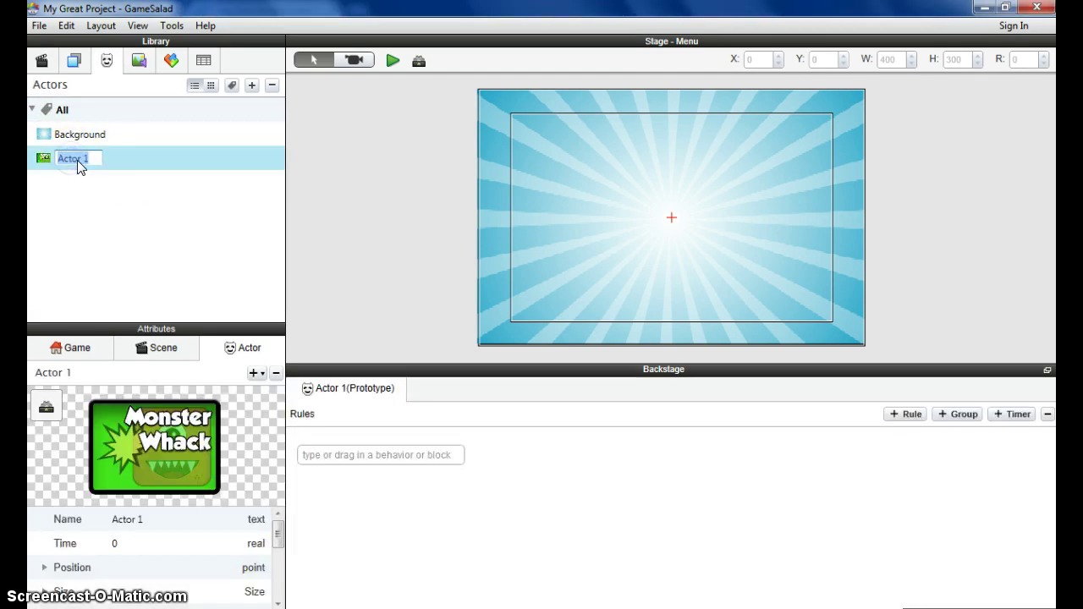
type("whack")
left_click(140, 60)
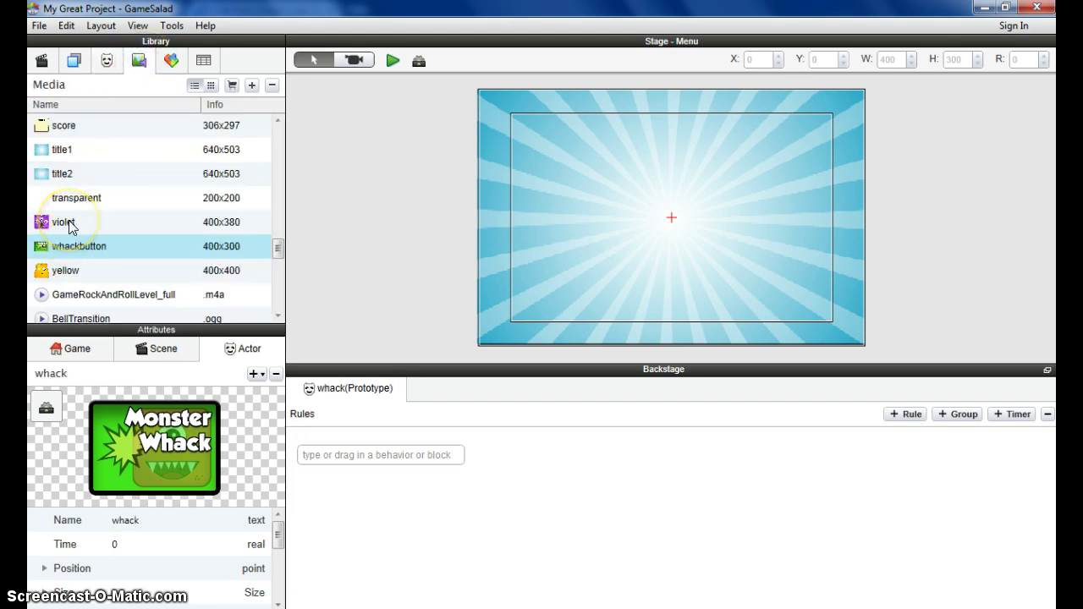
Create a roll actor from the rollinbutton image, plus a new actor from missingbutton
scroll(68, 222, "up", 3)
left_click_drag(63, 172, 97, 196)
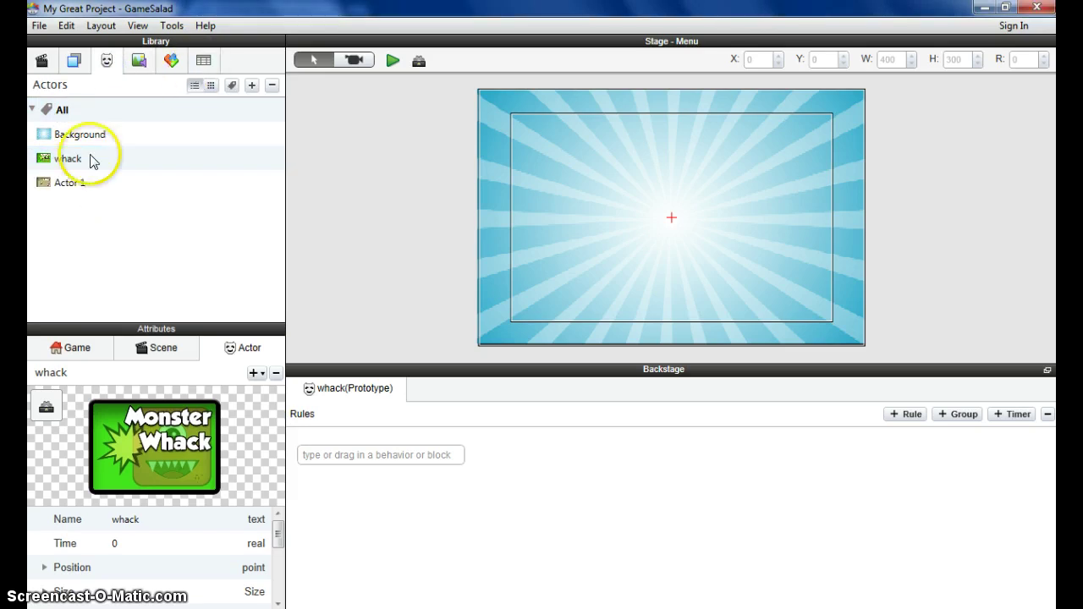
left_click(69, 190)
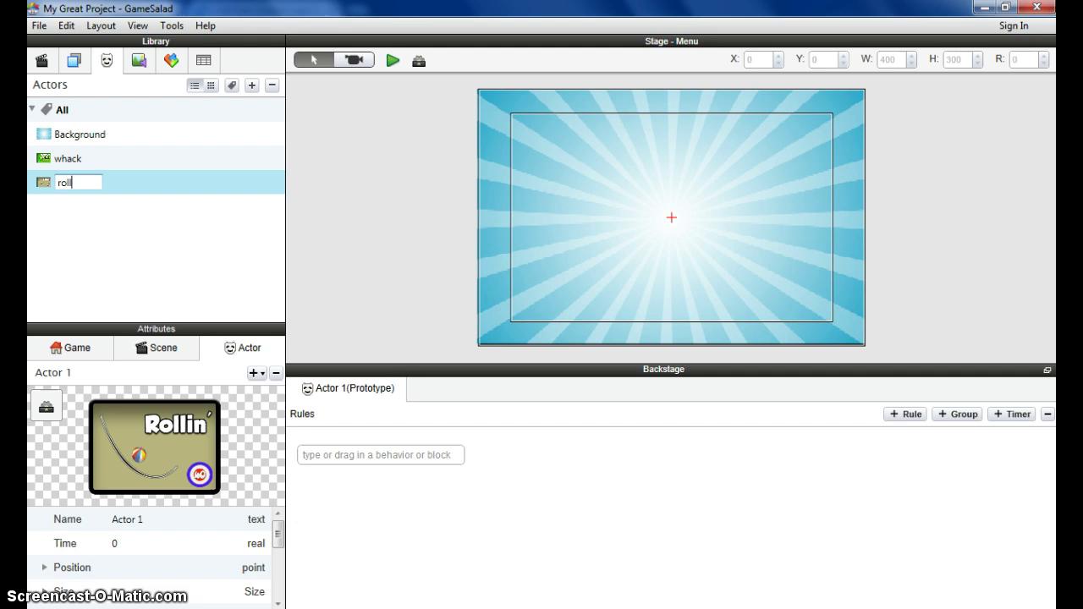
type("roll")
left_click(139, 60)
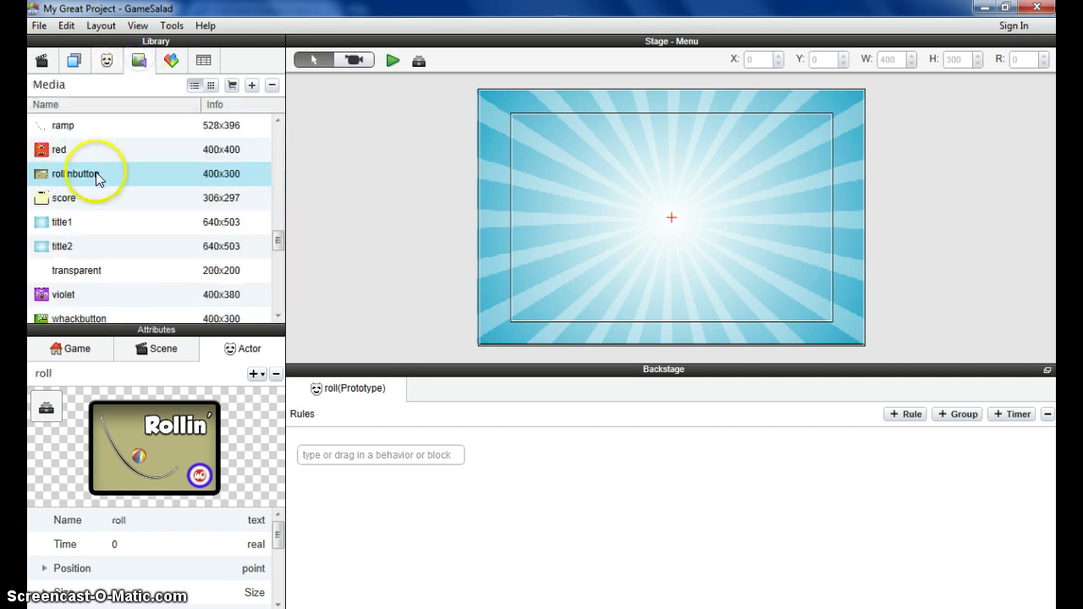
scroll(97, 175, "up", 2)
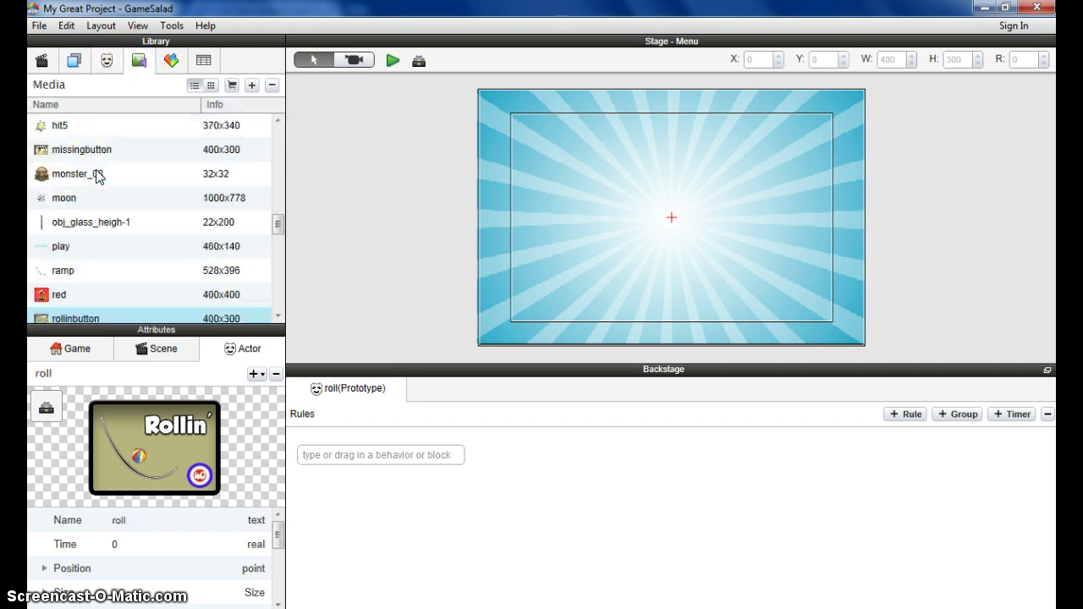
left_click_drag(72, 149, 87, 212)
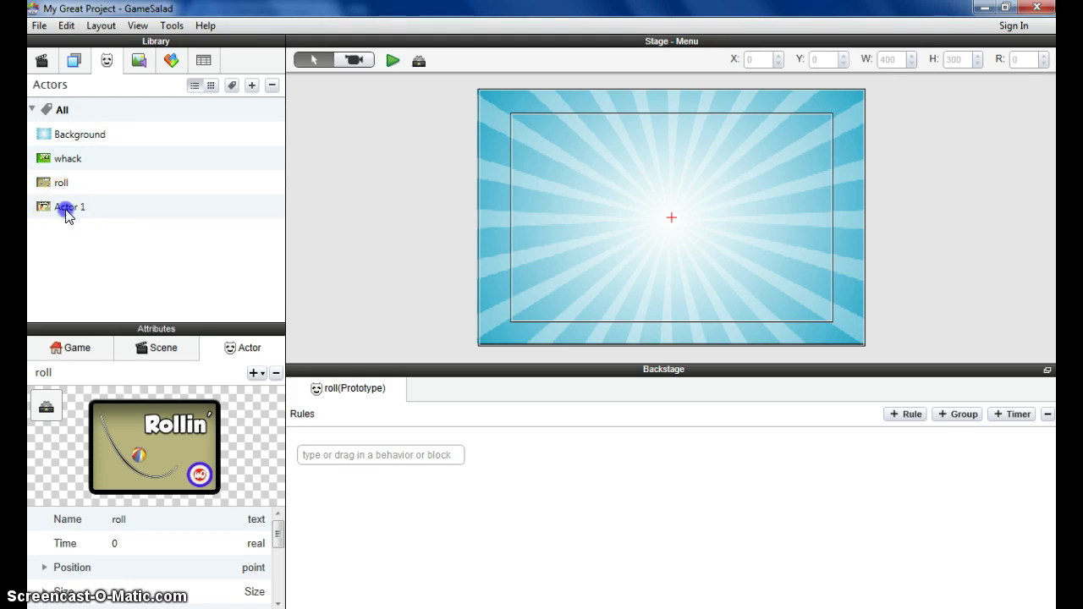
Rename the Missing Number actor to number
left_click(66, 212)
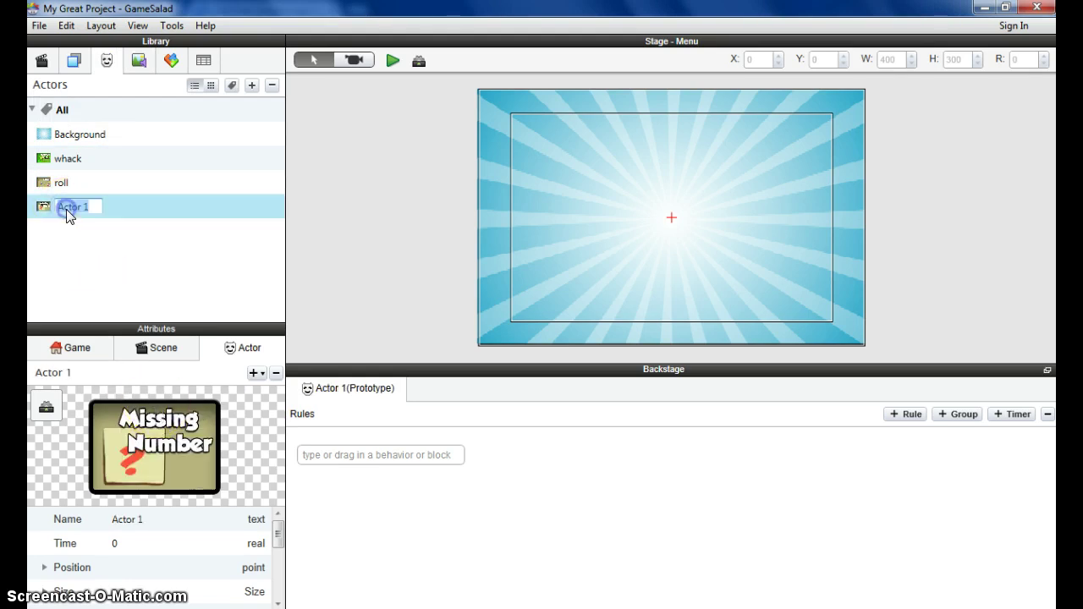
type("number")
left_click(90, 236)
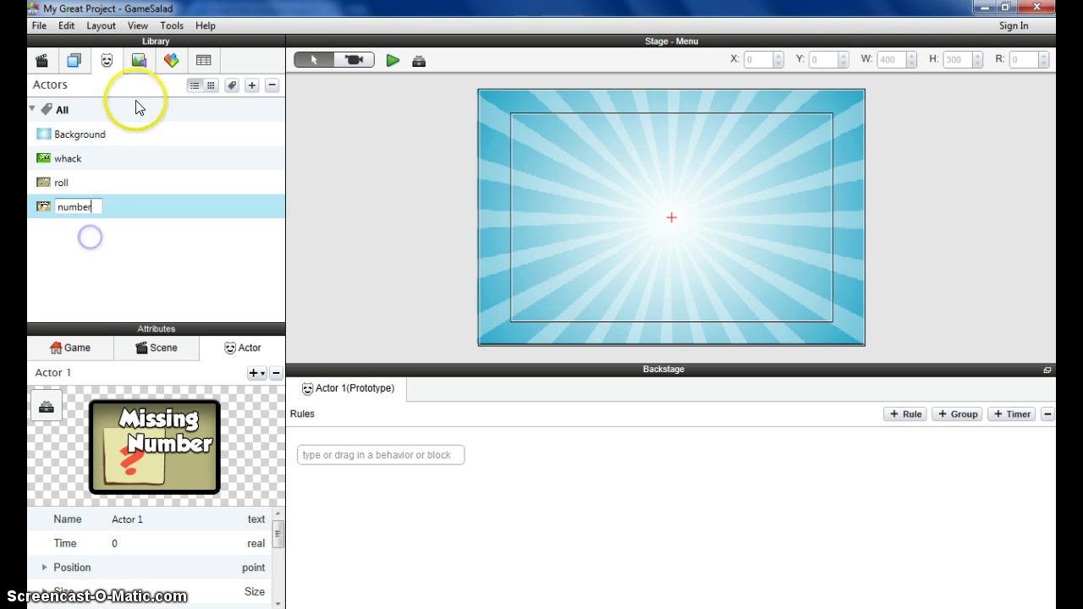
Create an actor from the controlbutton image and name it chase
left_click(139, 60)
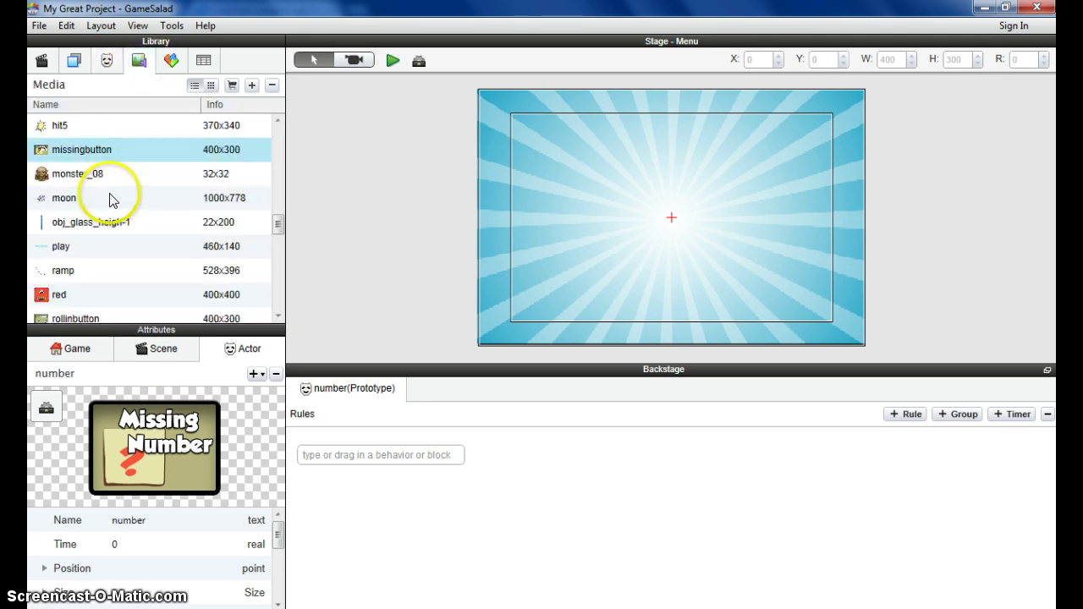
scroll(110, 199, "up", 2)
left_click_drag(87, 127, 99, 223)
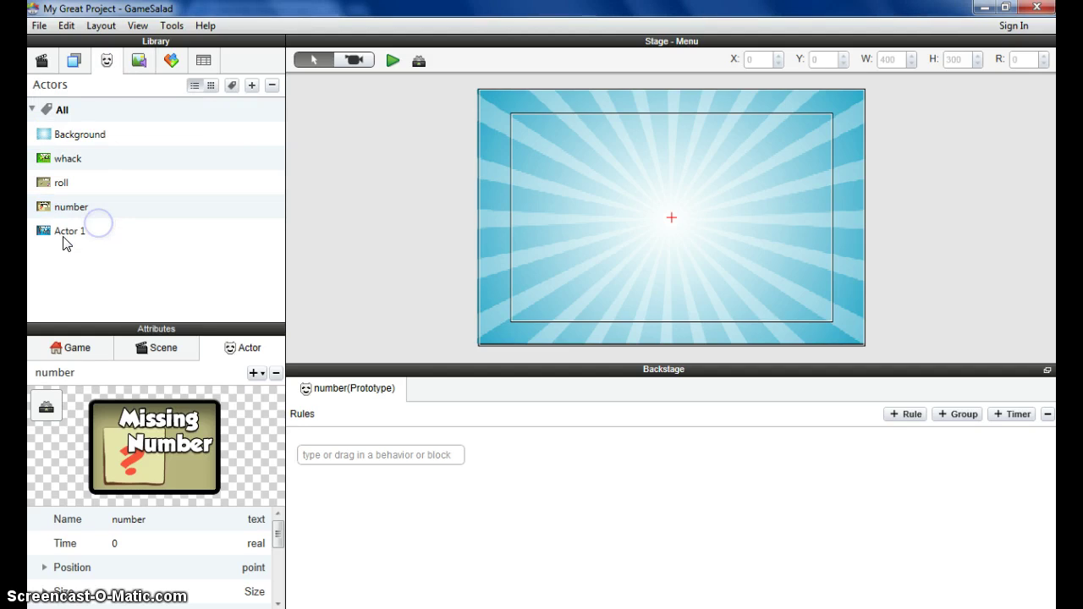
left_click(54, 233)
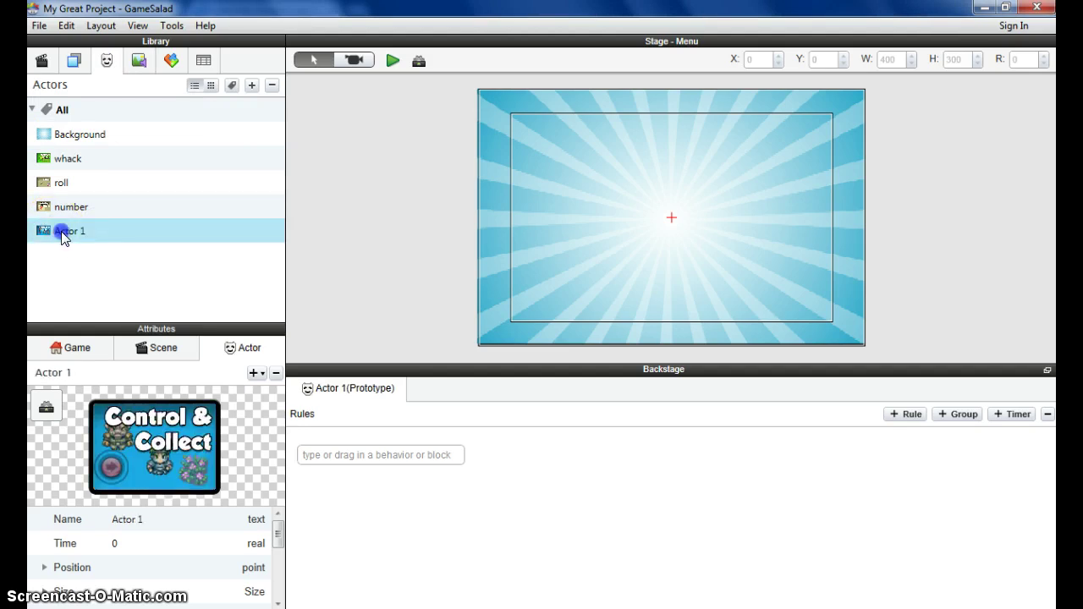
double_click(62, 230)
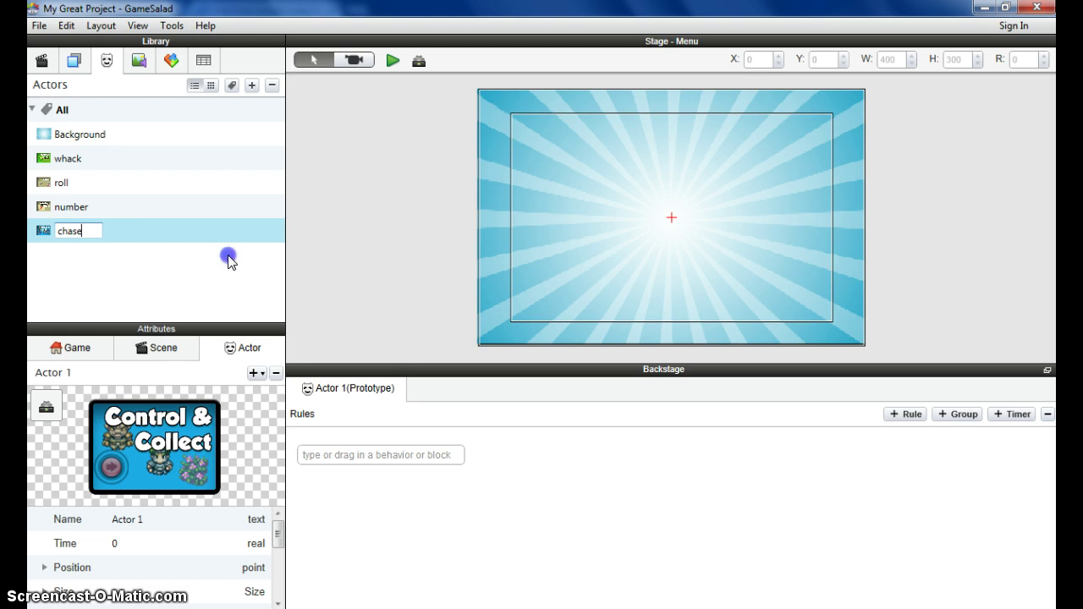
left_click(70, 205)
Review the roll and whack actors, switching between the media library and the actors list
left_click(52, 184)
left_click(48, 162)
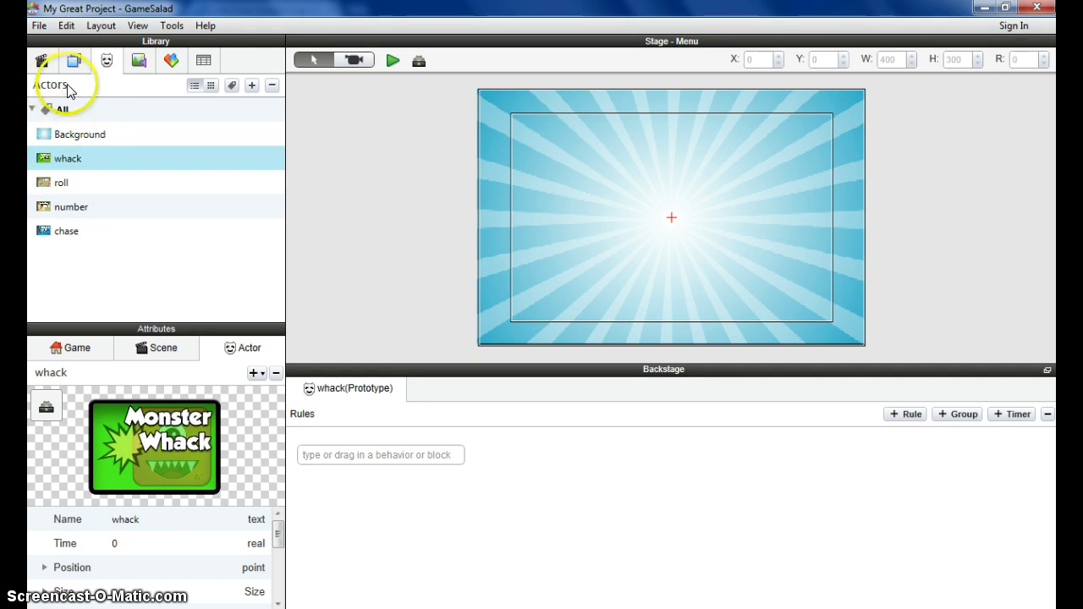
left_click(137, 61)
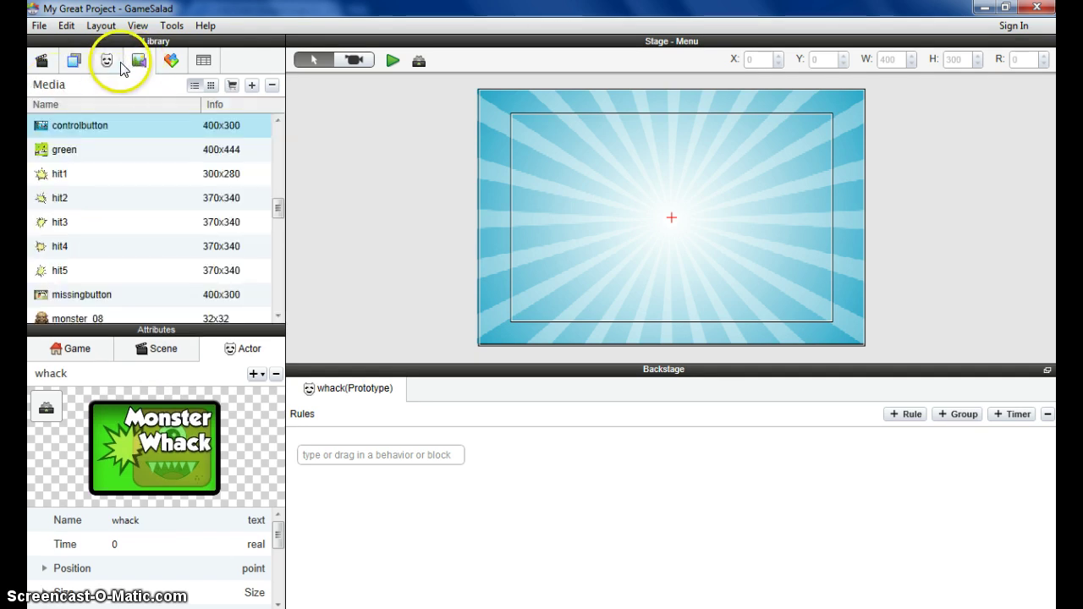
left_click(107, 60)
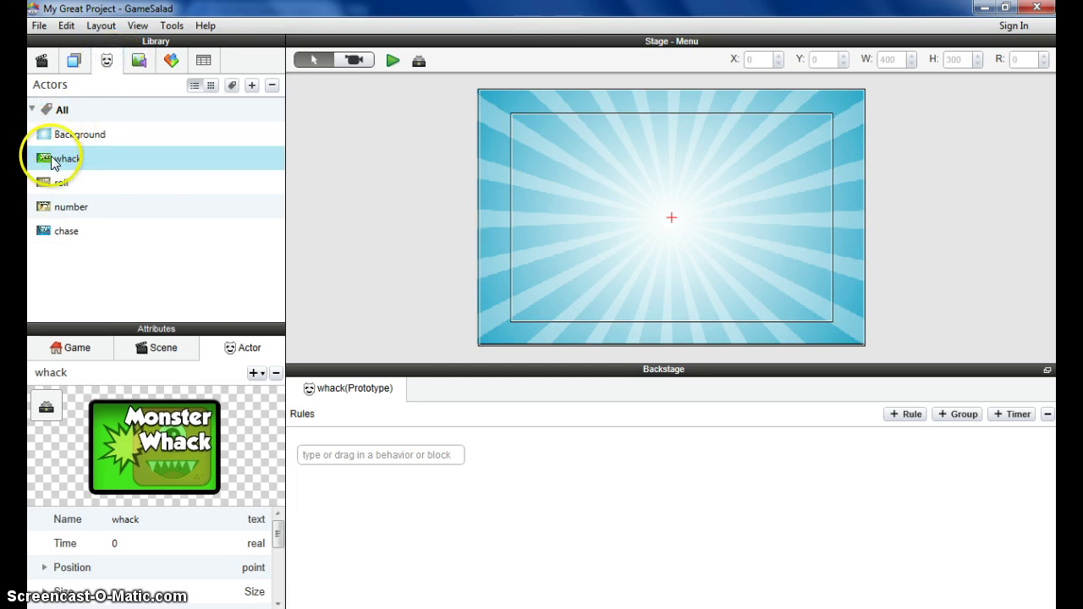
left_click(137, 61)
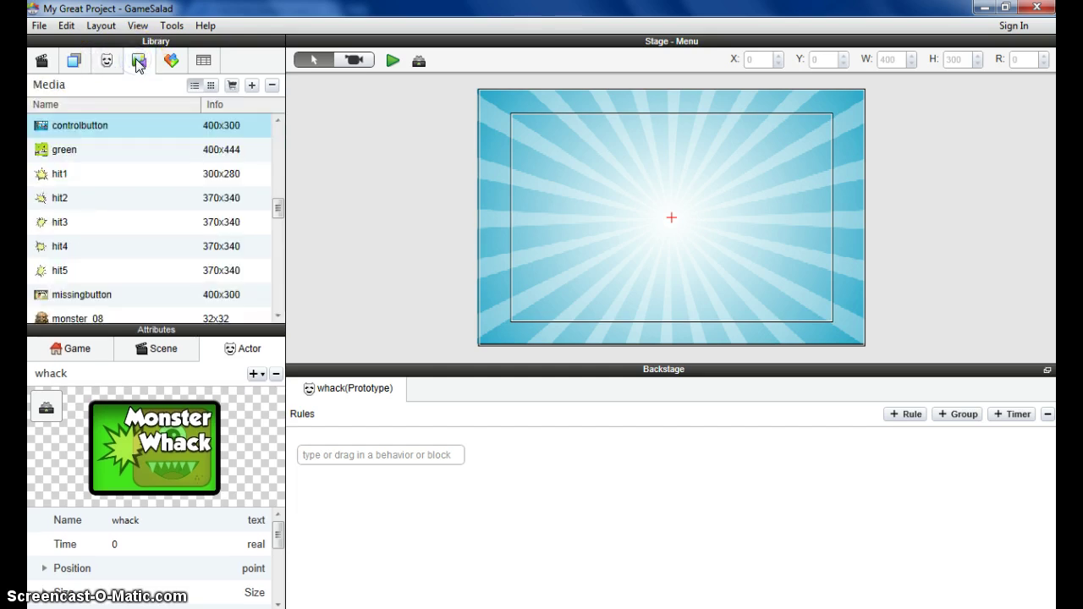
left_click(105, 62)
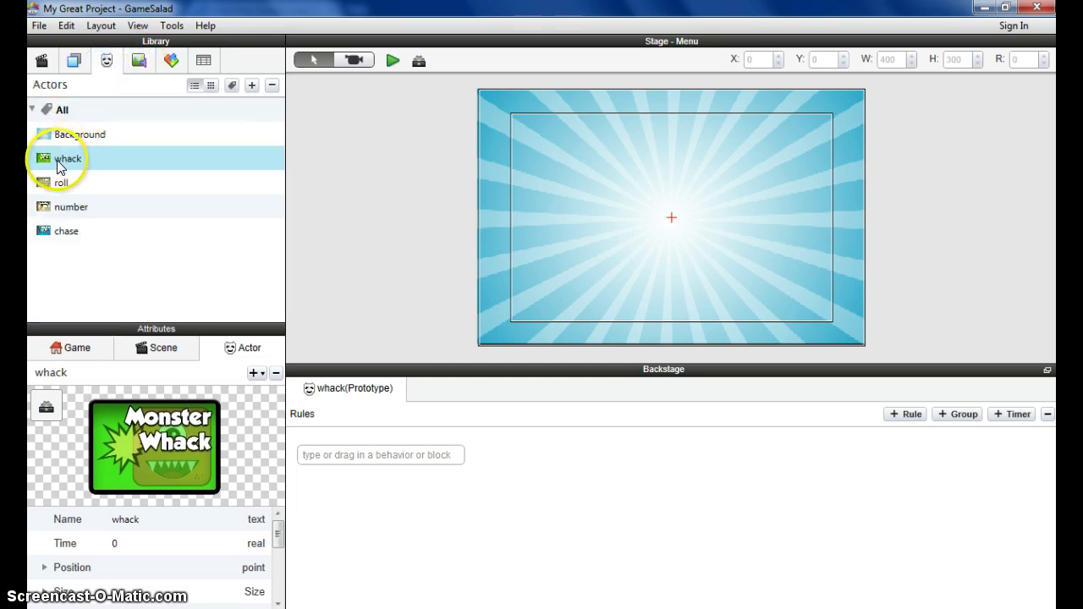
Place the whack button on the Menu scene and shrink it to about 189 by 138
left_click_drag(58, 161, 522, 149)
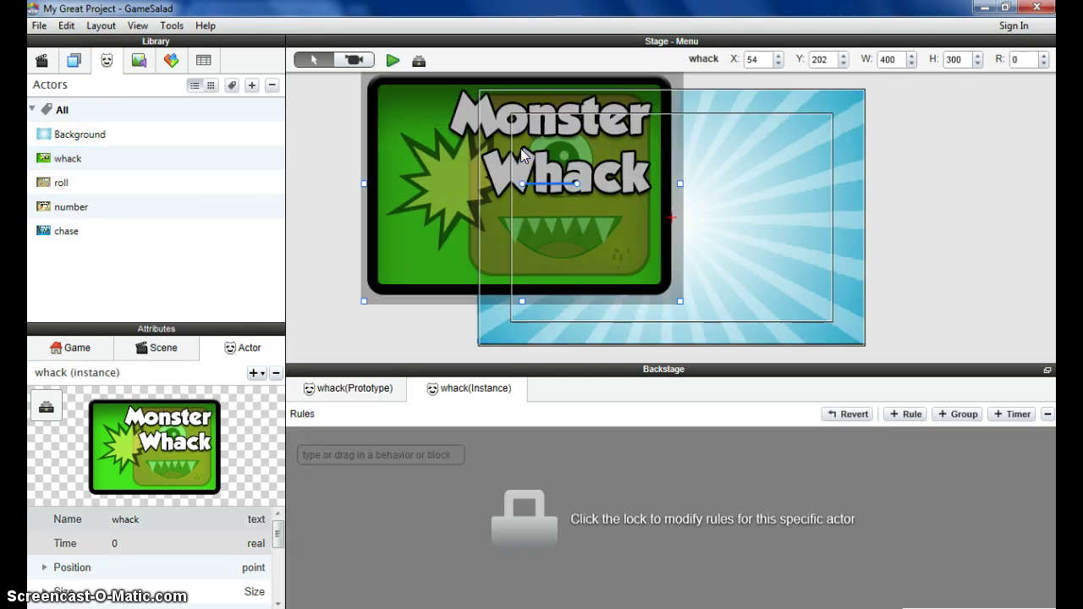
left_click_drag(364, 300, 553, 217)
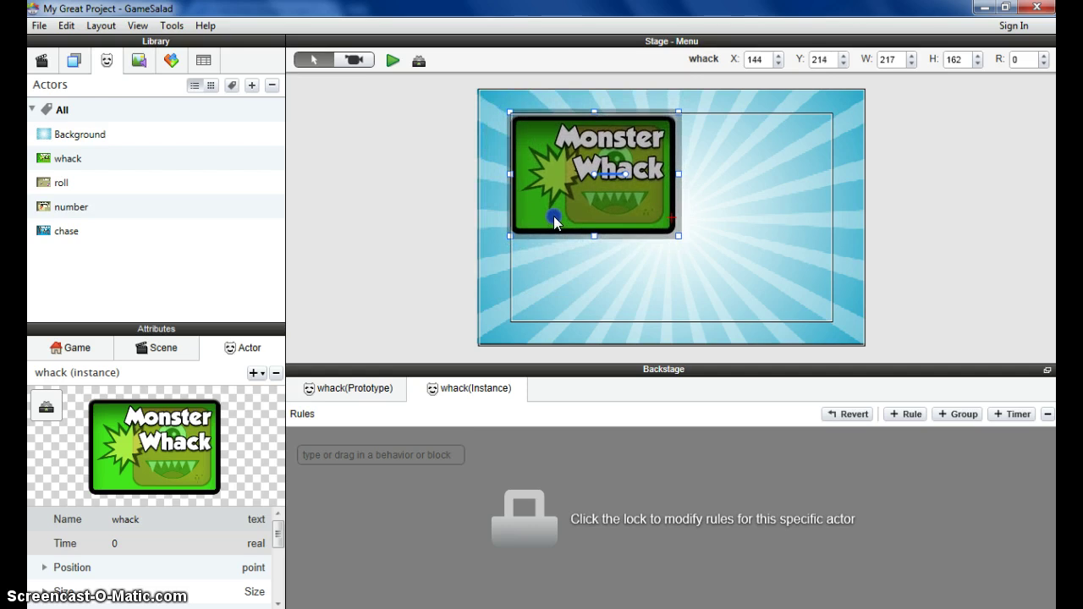
left_click_drag(676, 235, 653, 215)
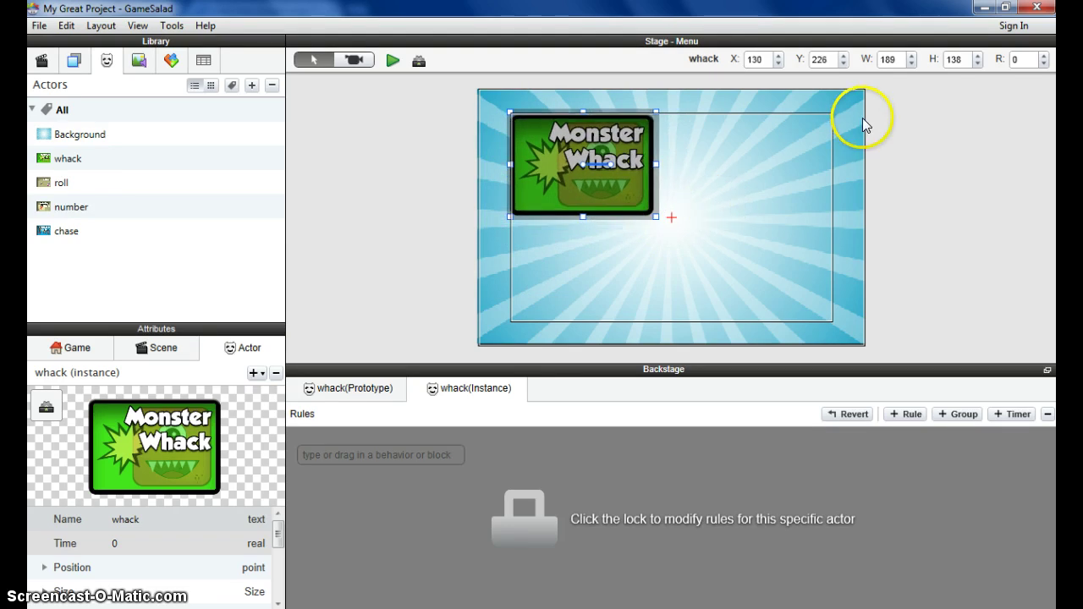
Set the whack button to width 150 and height 150, then nudge it slightly left
left_click(892, 59)
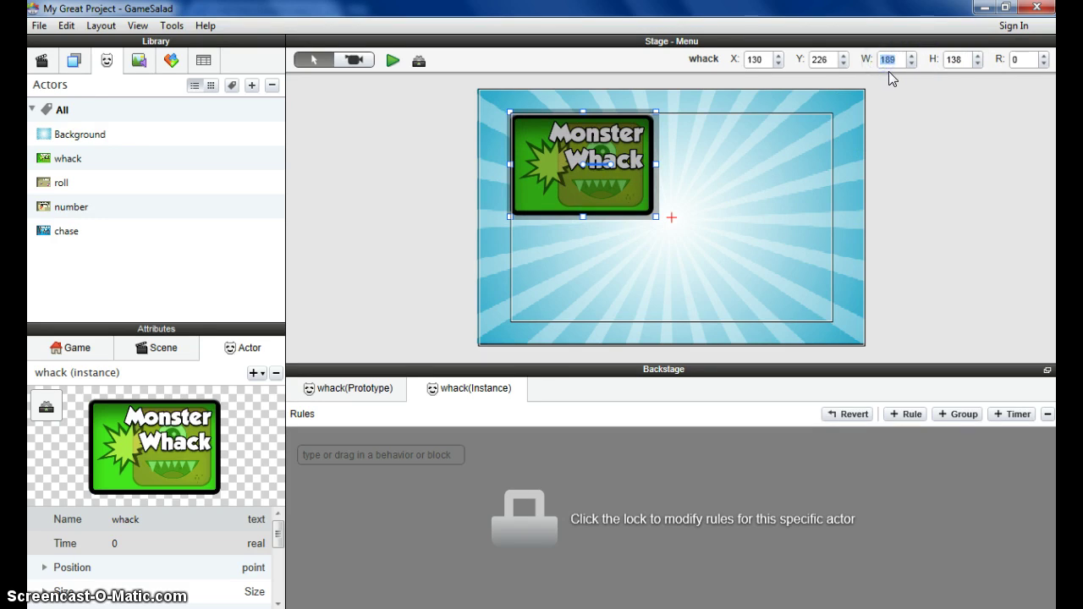
type("150")
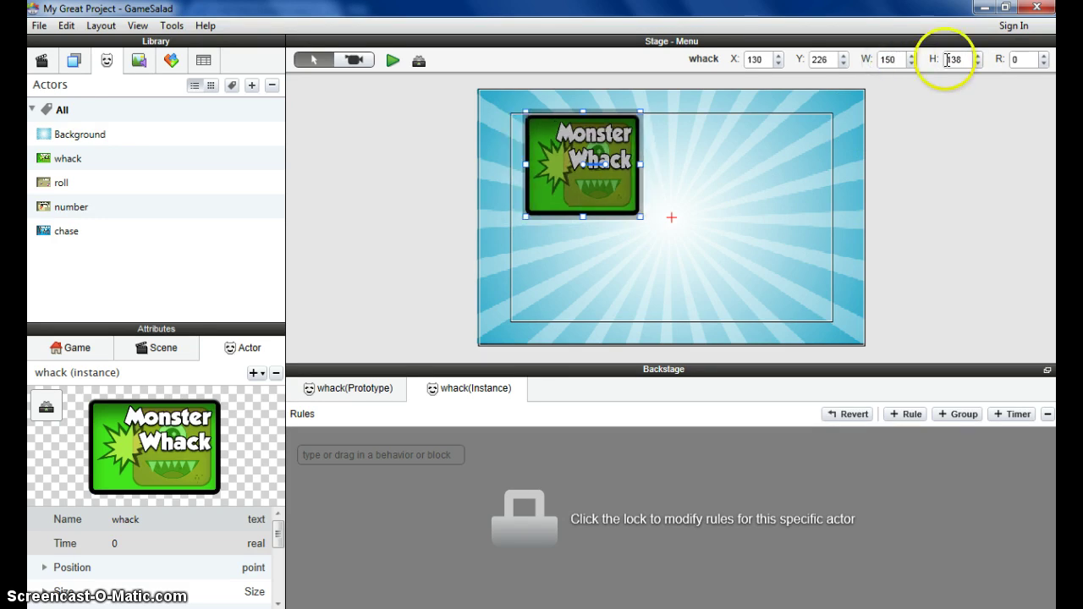
left_click(954, 60)
type("125")
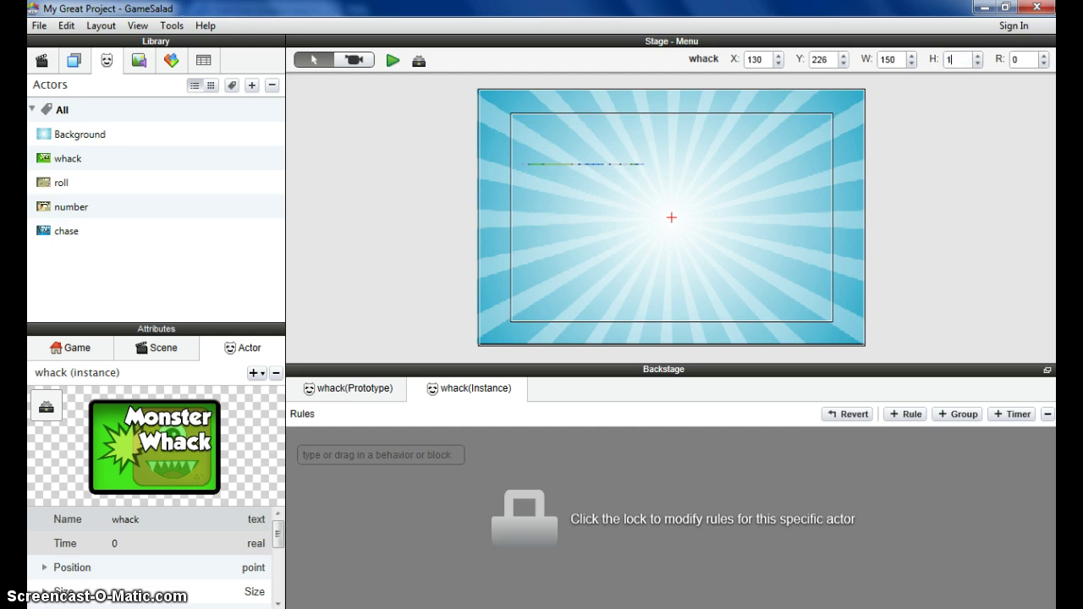
left_click(733, 211)
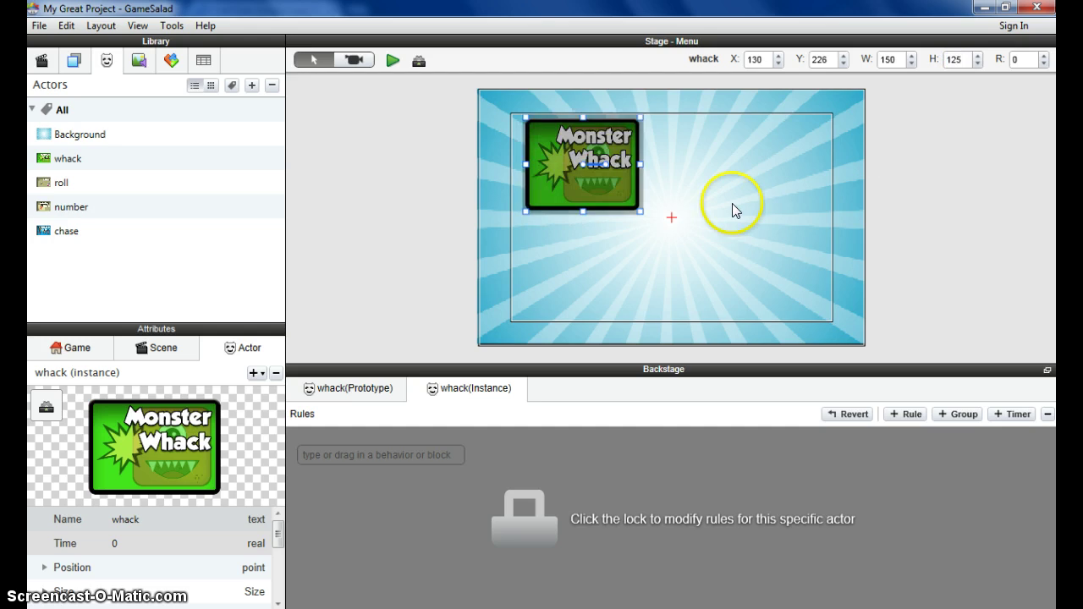
left_click(949, 59)
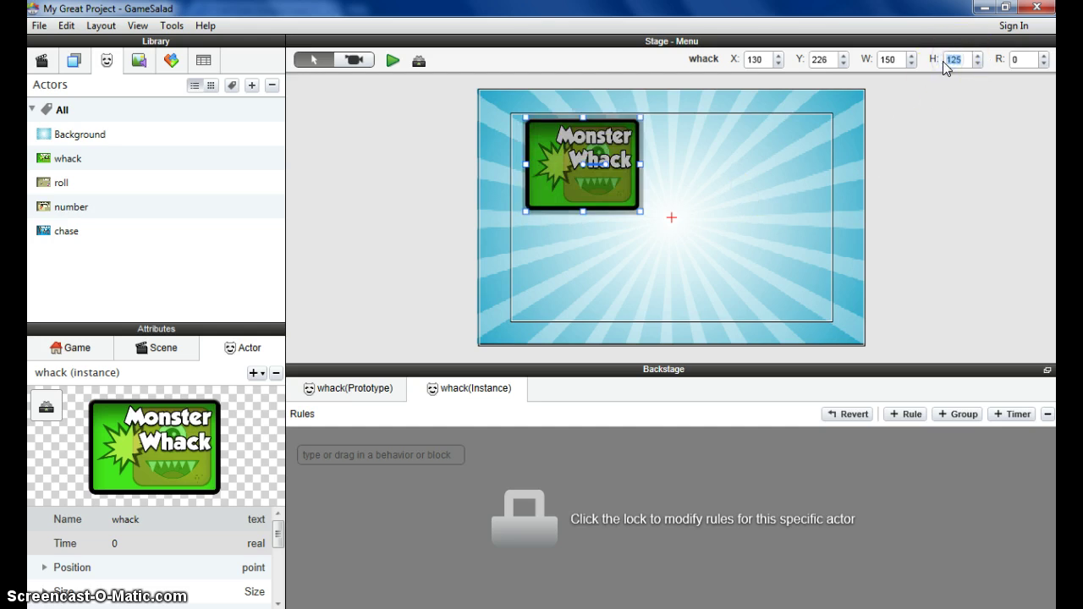
type("50")
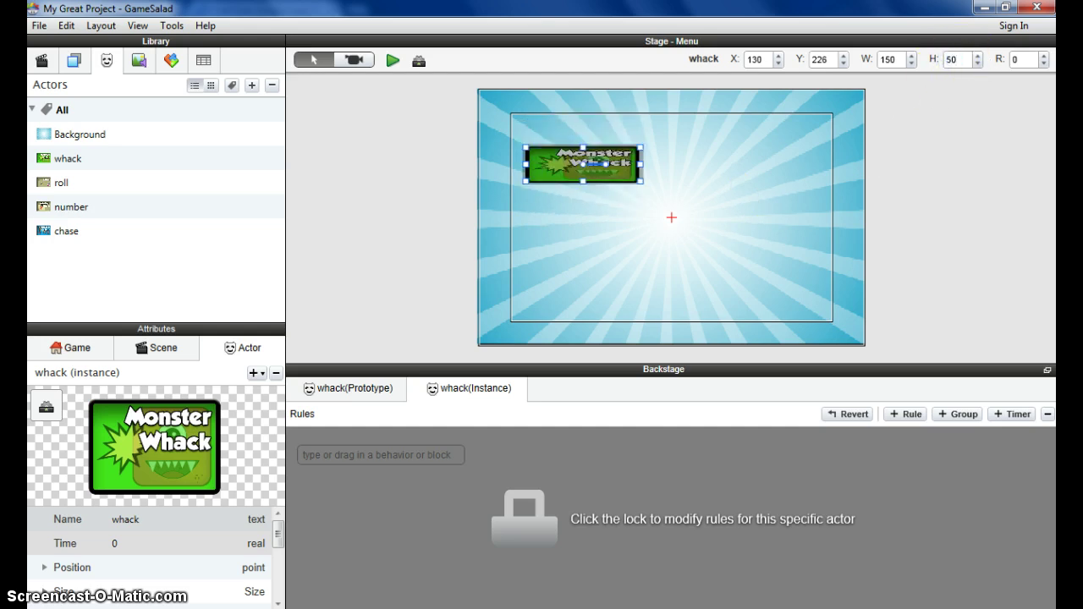
key("BackSpace")
type("150")
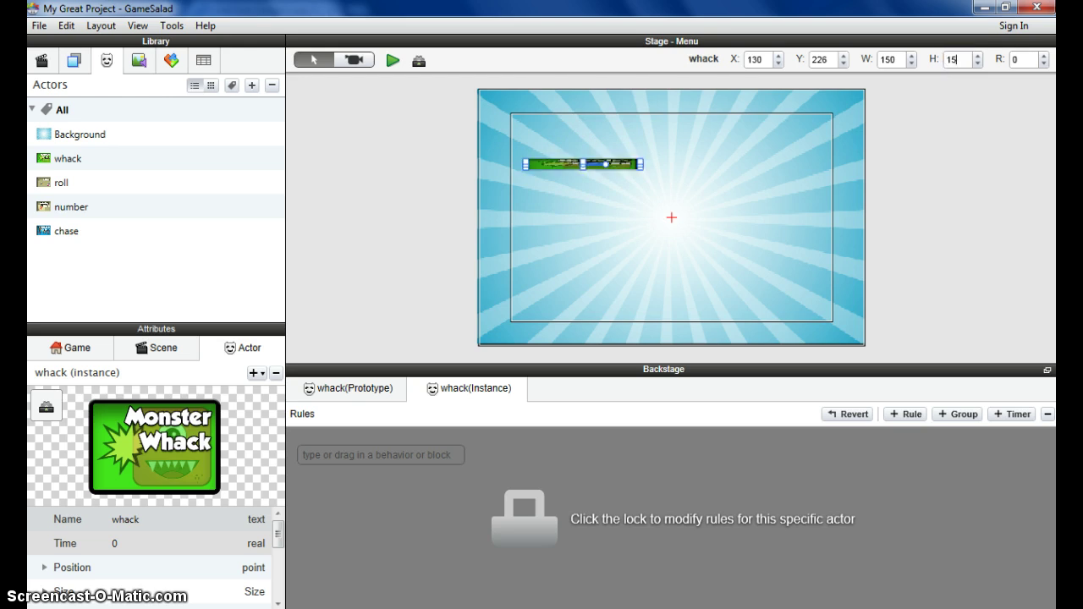
left_click(653, 188)
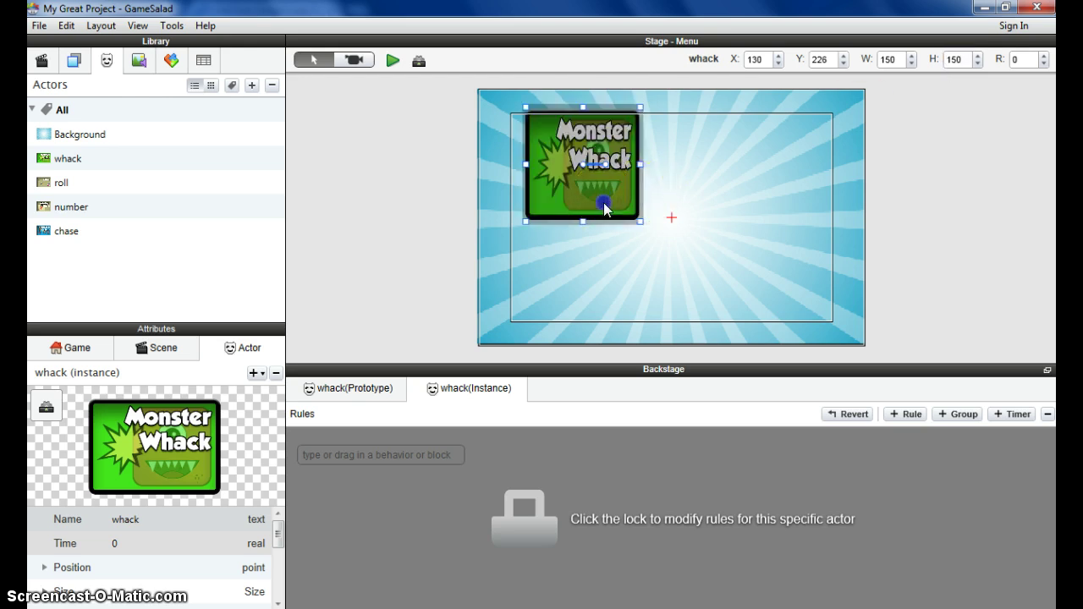
mouse_move(604, 203)
left_mouse_down()
mouse_move(590, 211)
mouse_move(619, 164)
mouse_move(585, 216)
mouse_move(597, 199)
left_mouse_up()
Deselect, check the Rollin' button's 150 by 125 size, and show the media images
left_click(659, 254)
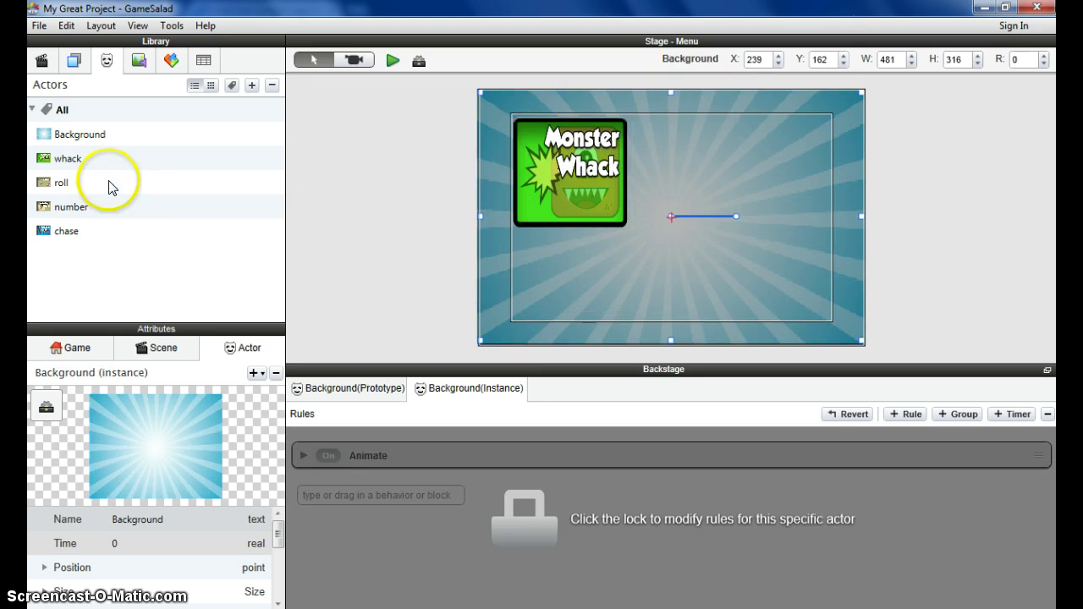
left_click(387, 325)
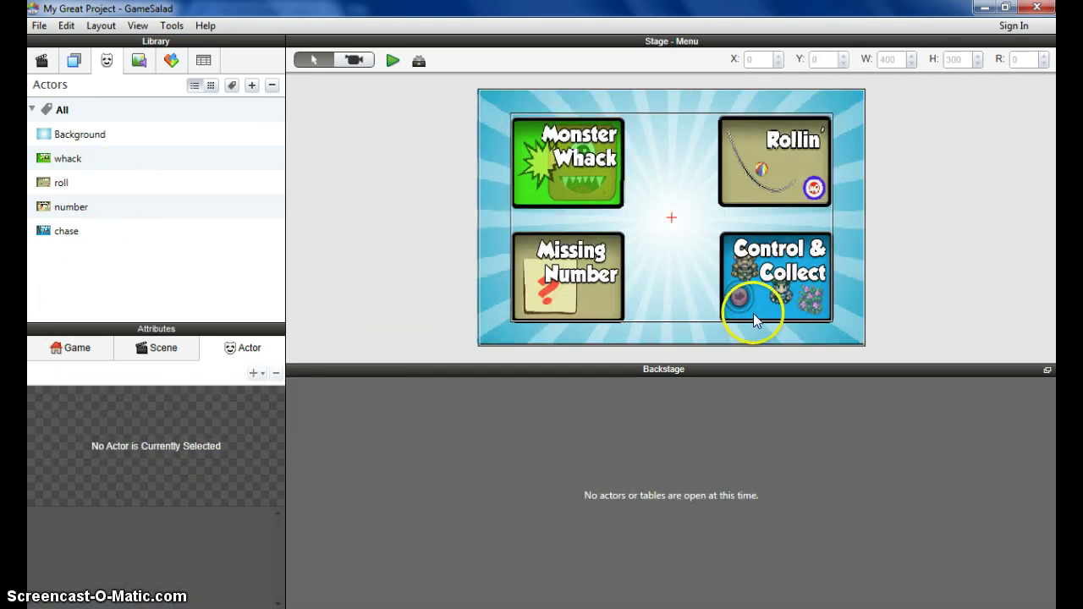
left_click(789, 170)
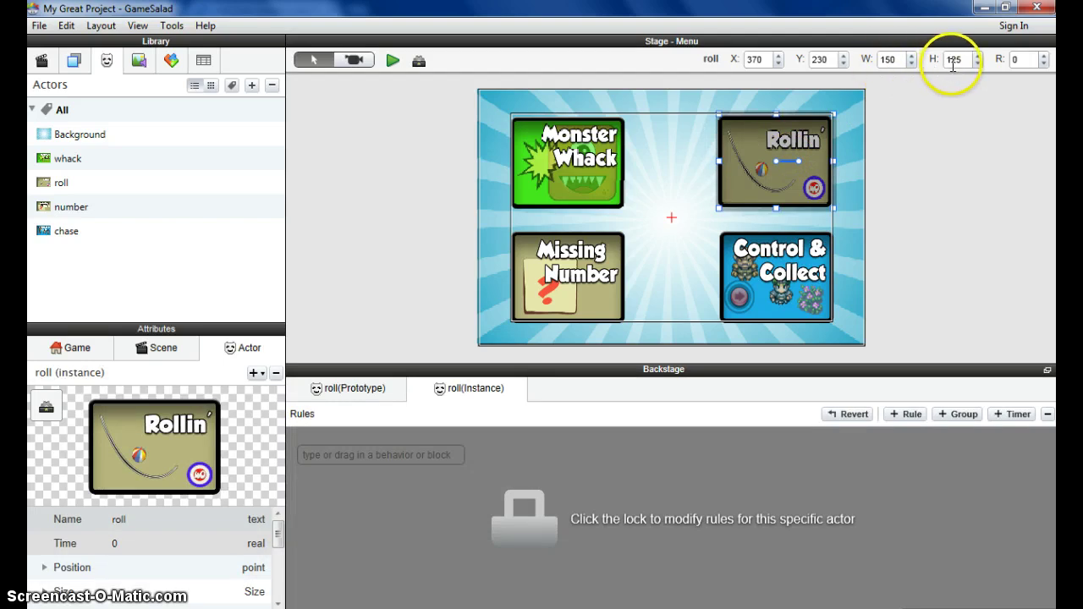
left_click(399, 435)
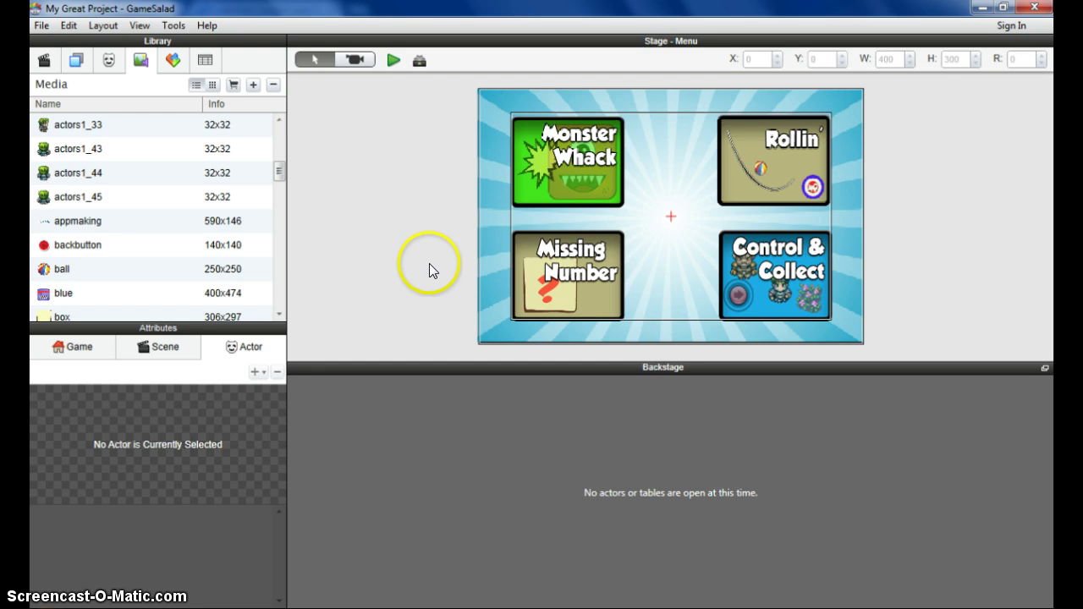
Turn the appmaking image into a new actor and rename it title
left_click(134, 223)
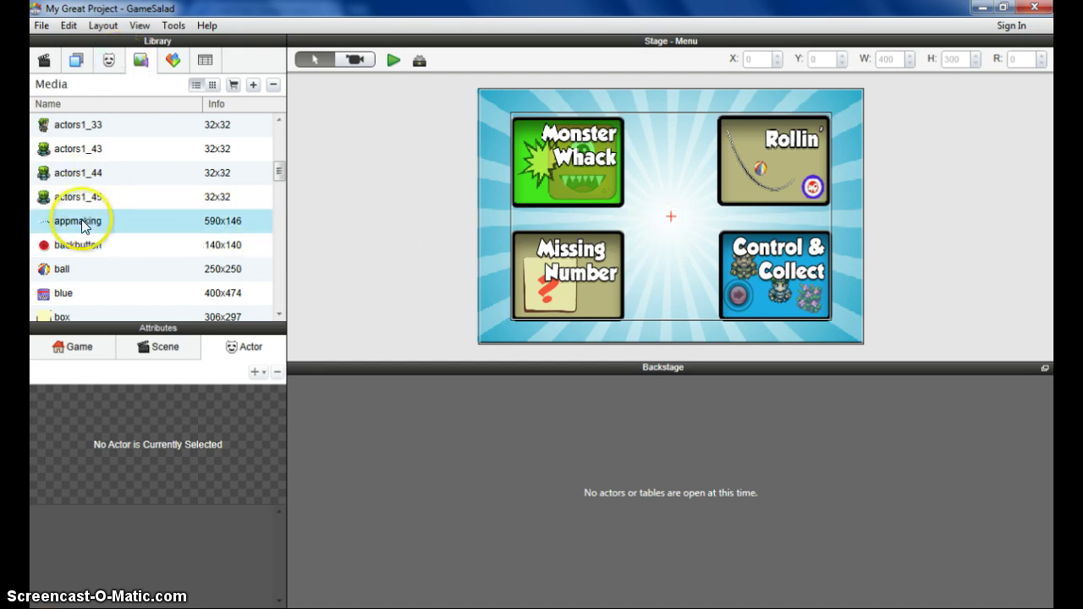
left_click(116, 67)
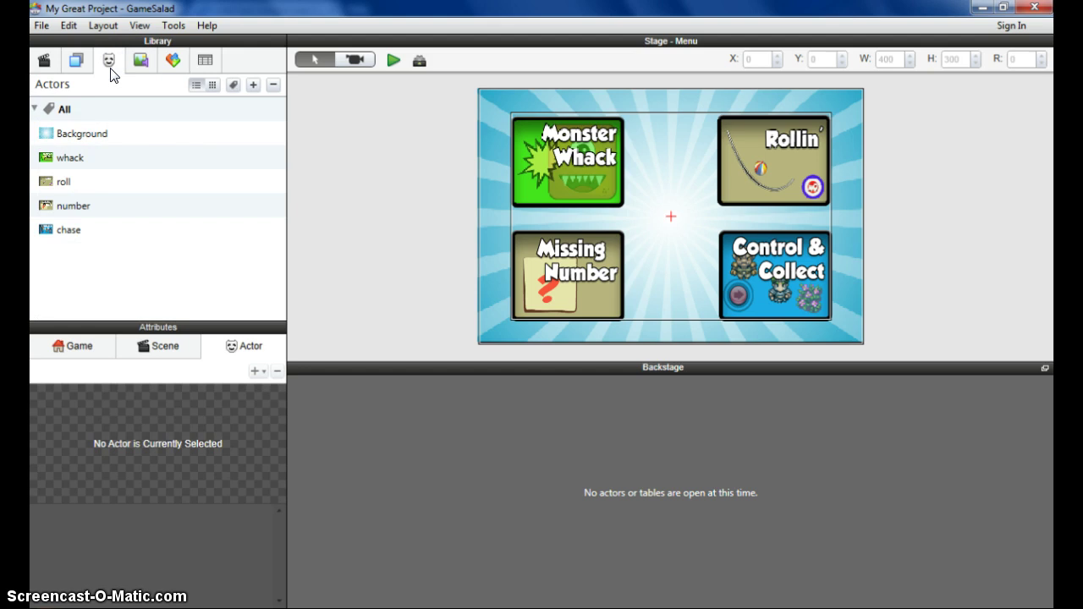
left_click(141, 61)
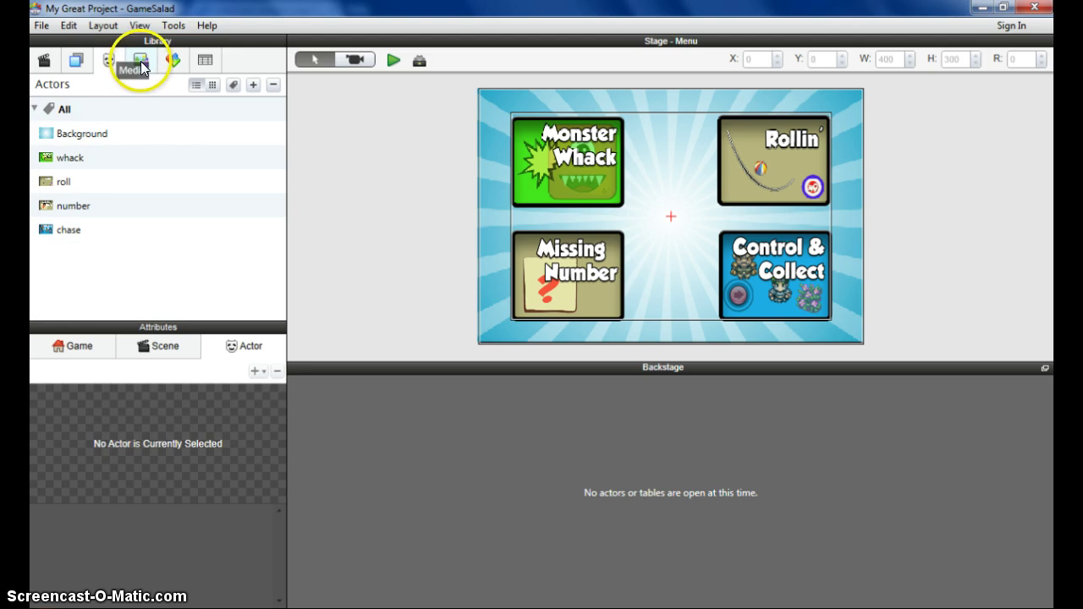
left_click_drag(48, 222, 75, 256)
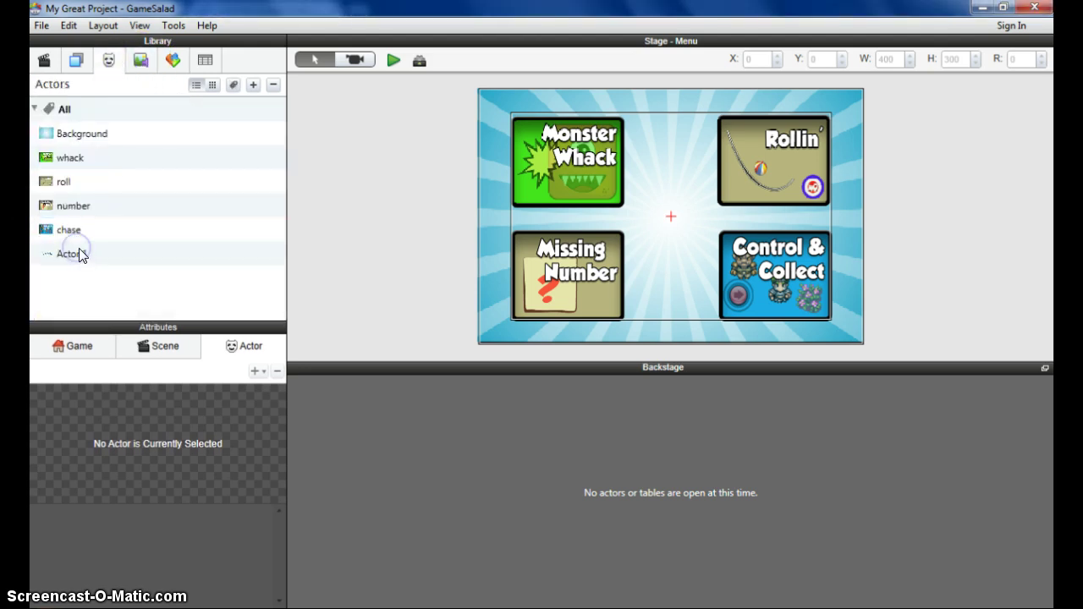
double_click(71, 255)
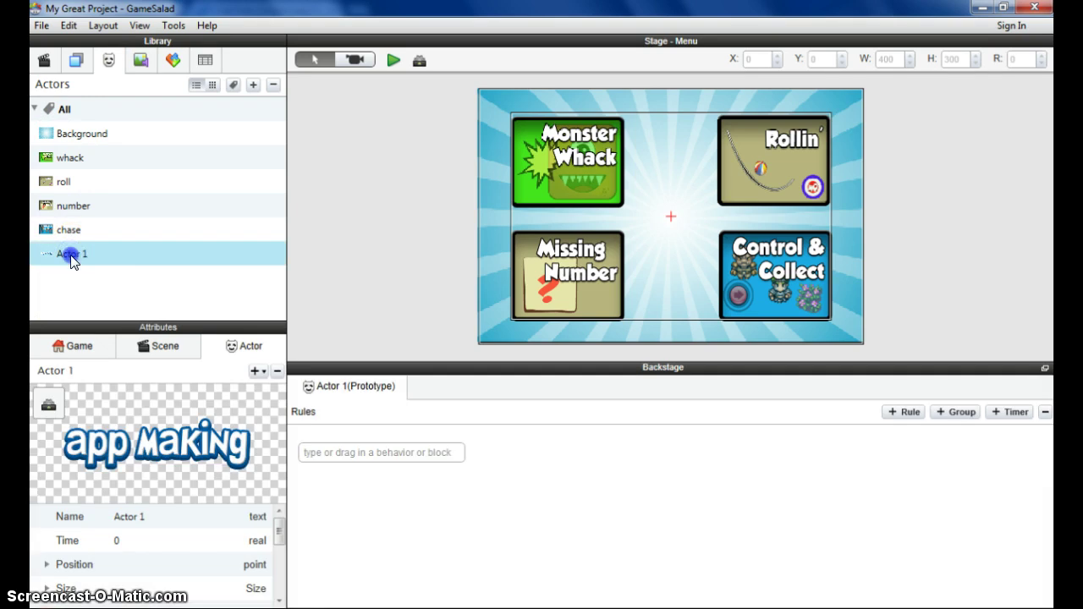
key("BackSpace")
type("title")
Place the title at 276 by 56, centred among the four buttons, with instance rules unlocked
left_click(42, 254)
left_click_drag(323, 241, 661, 209)
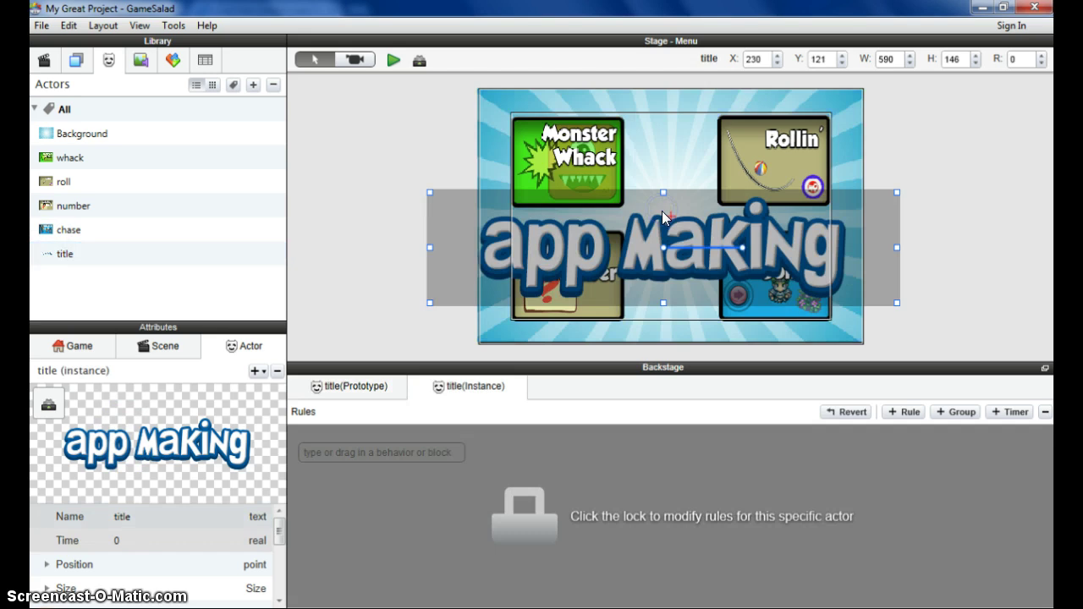
left_click_drag(429, 193, 619, 211)
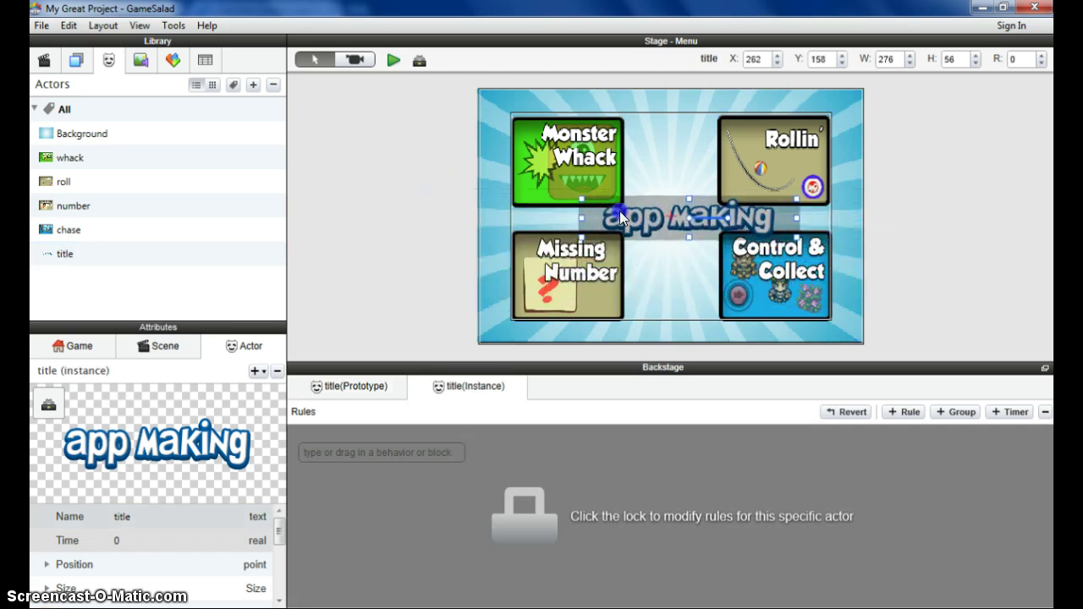
left_click(764, 207)
left_click(521, 521)
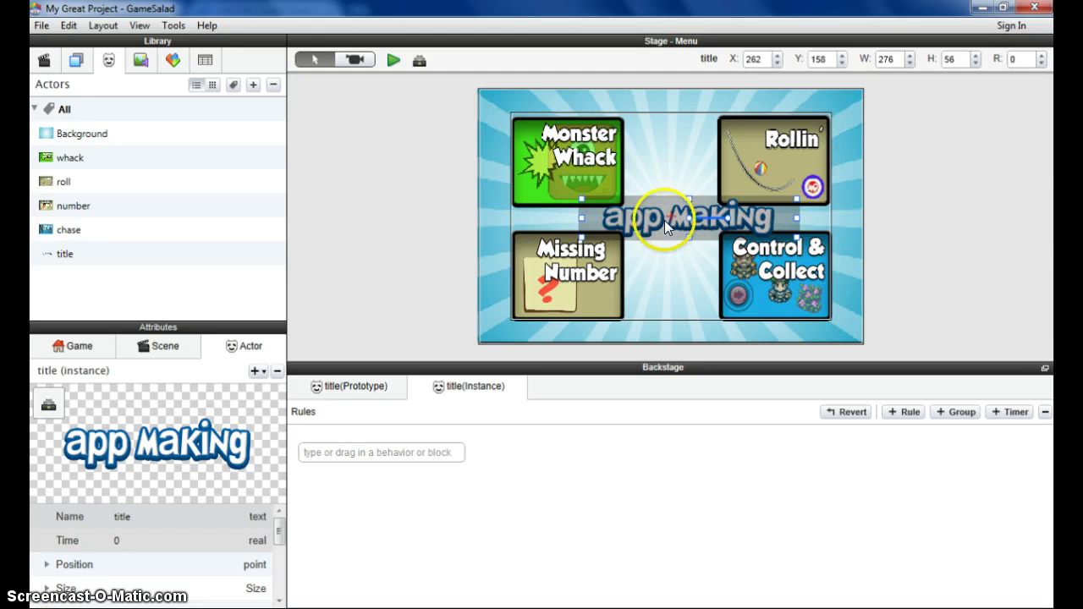
mouse_move(664, 220)
left_mouse_down()
mouse_move(652, 215)
mouse_move(659, 221)
left_mouse_up()
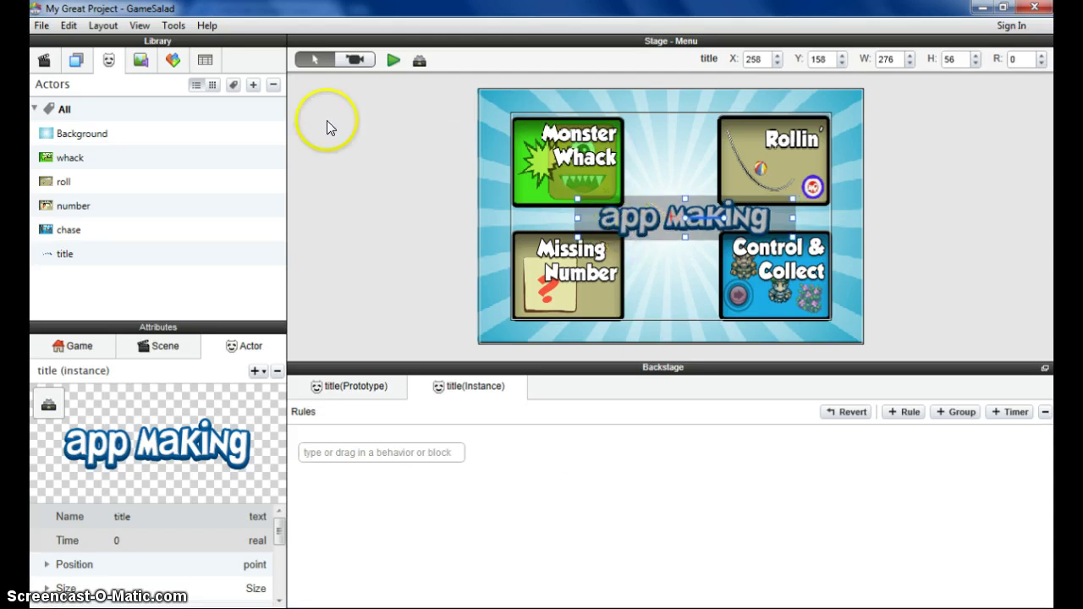
Give the title a looping Play Music behavior with GameRockAndRollLevel_full, then preview
left_click(173, 59)
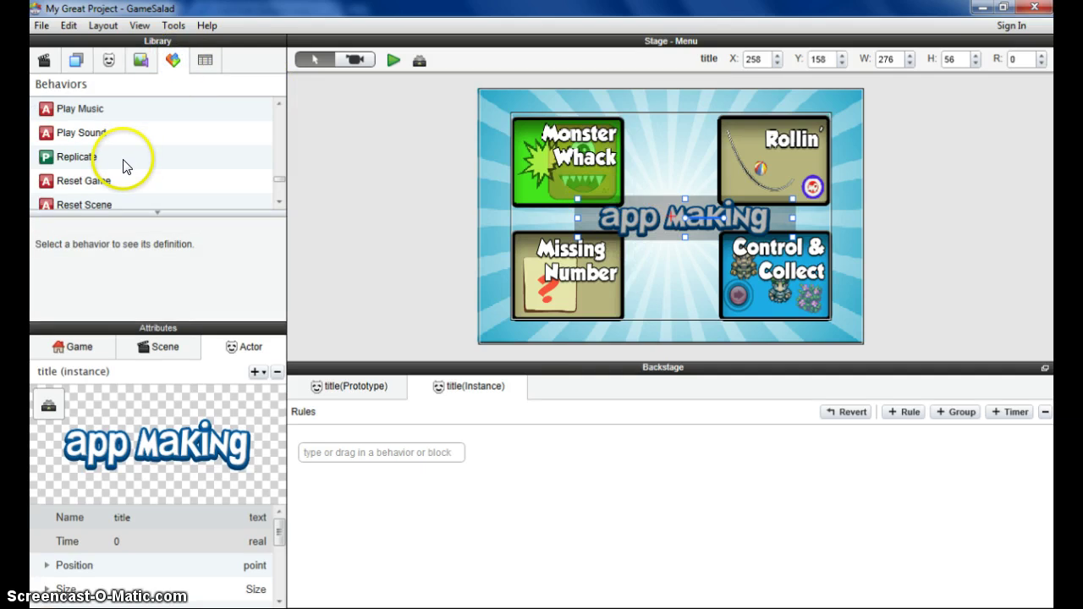
scroll(123, 167, "up", 2)
left_click(84, 149)
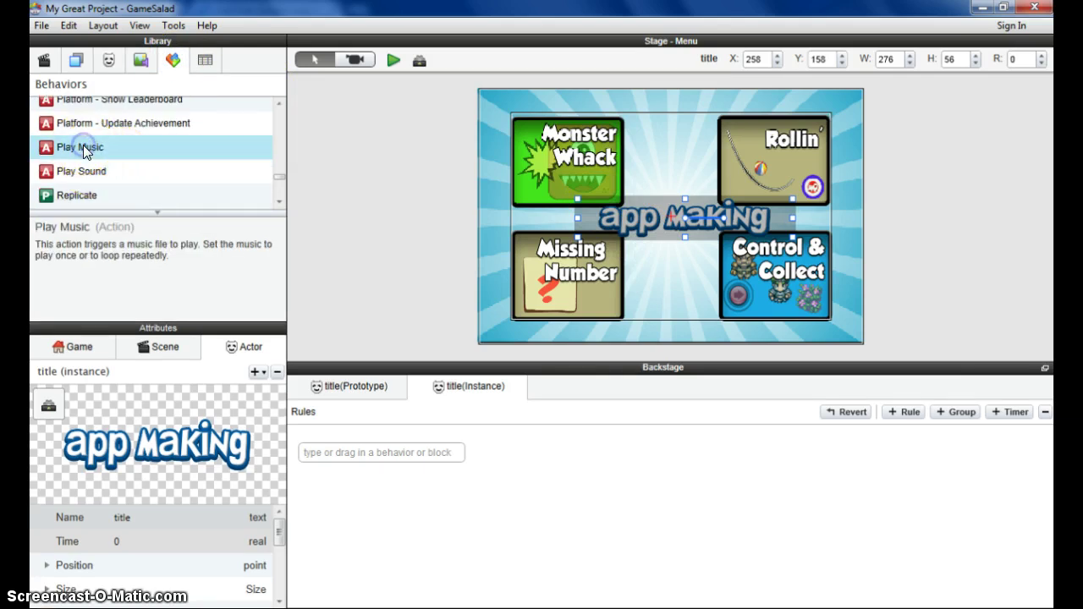
left_click_drag(72, 148, 456, 434)
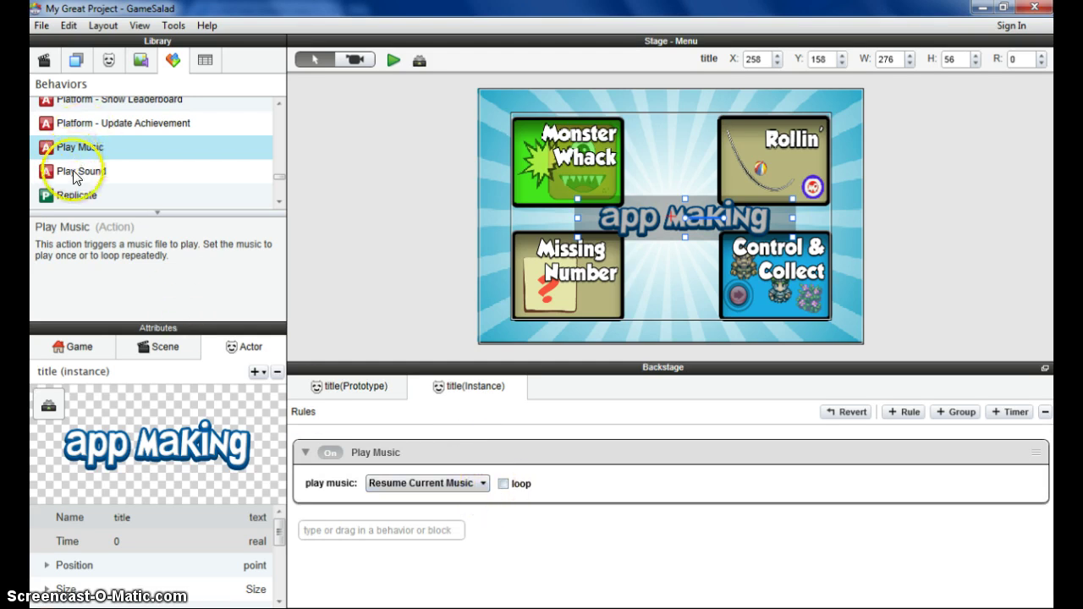
left_click(483, 485)
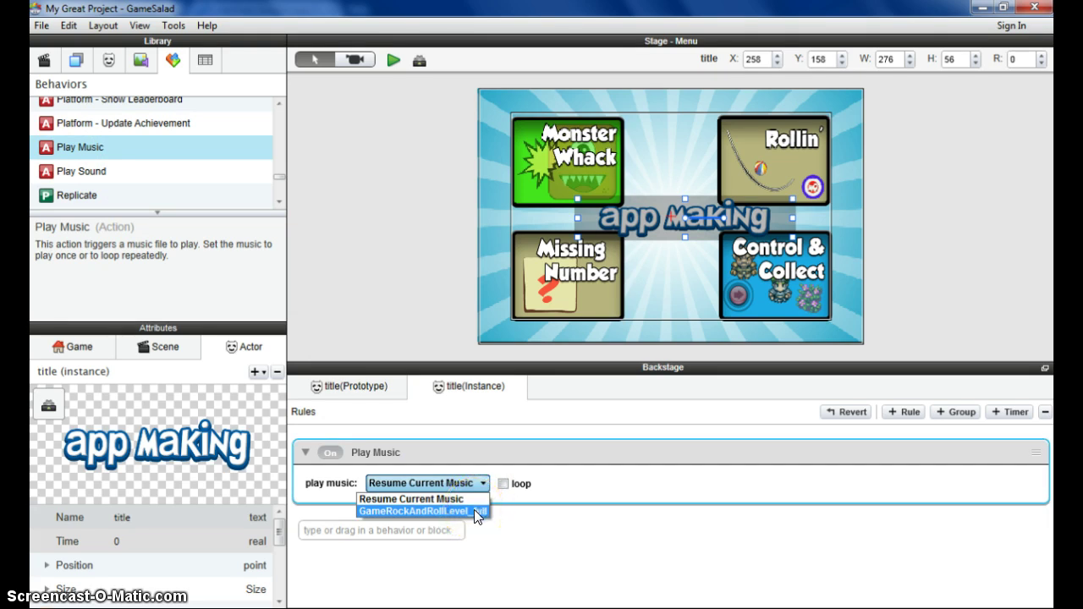
left_click(473, 511)
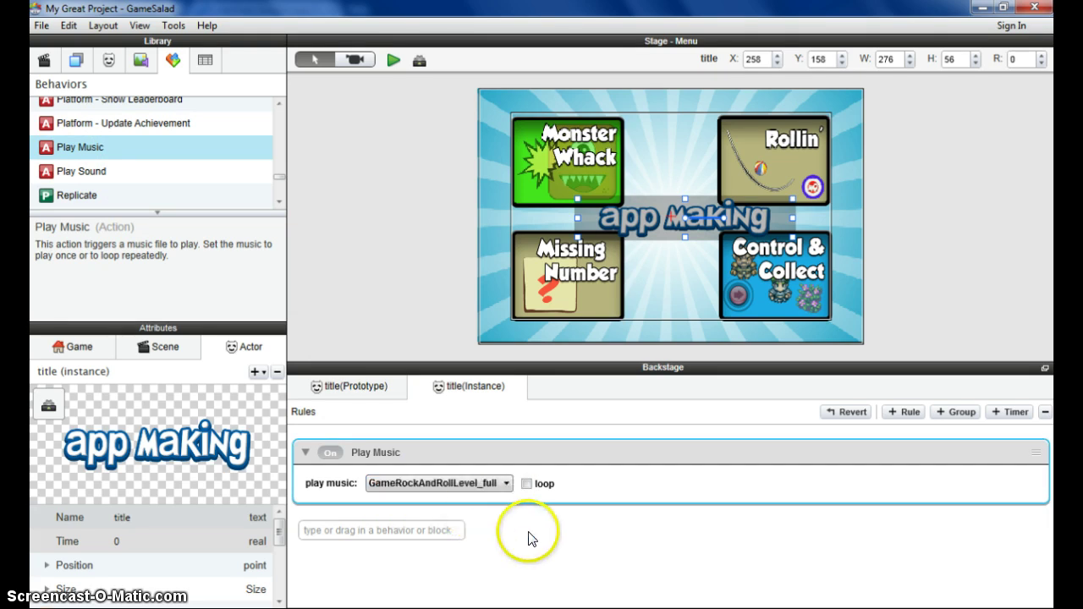
left_click(526, 485)
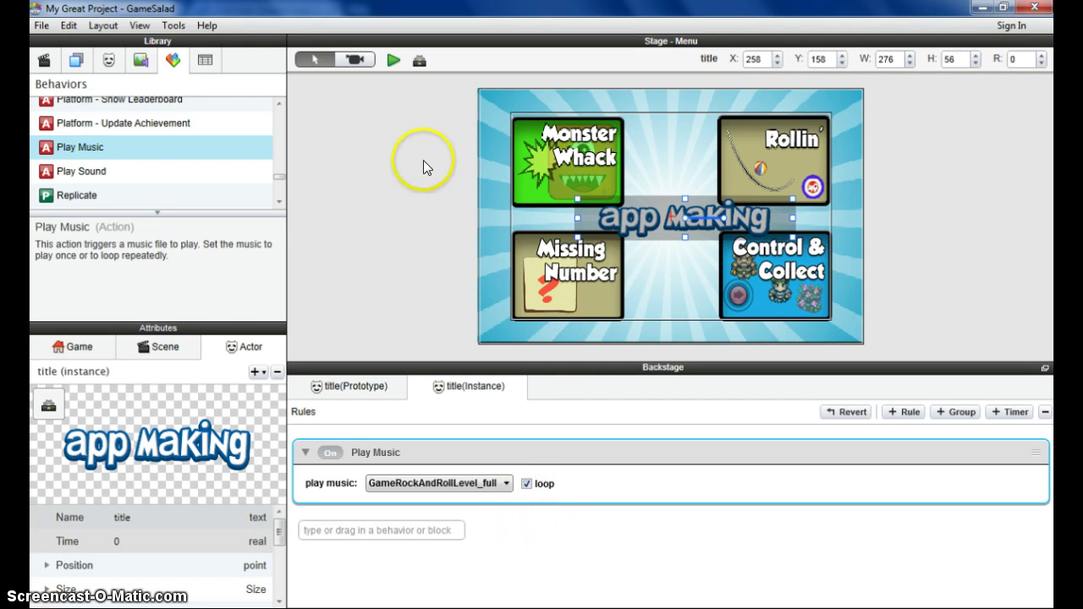
left_click(392, 62)
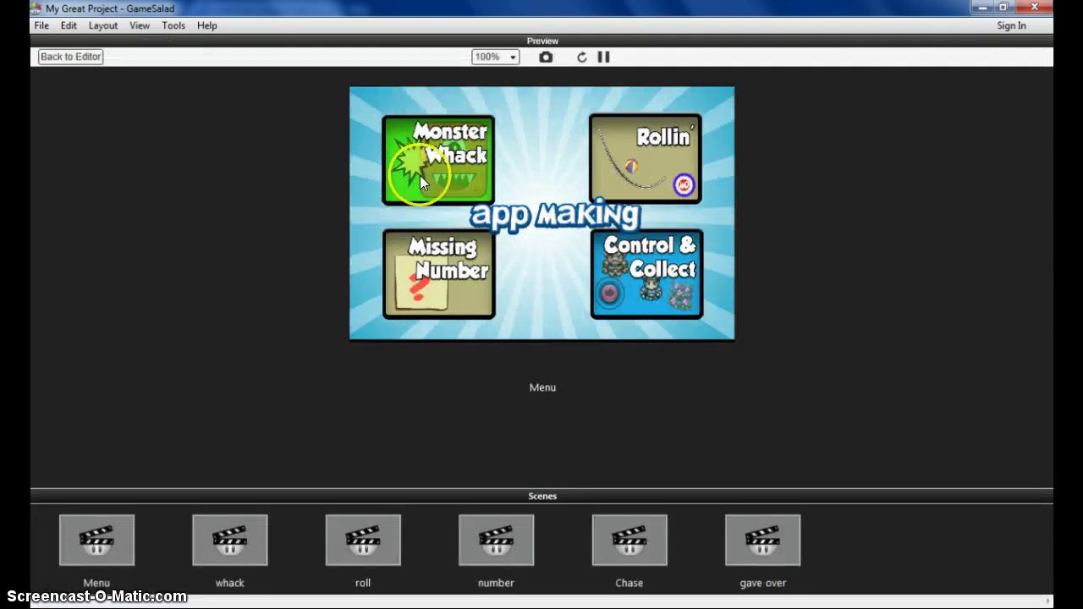
Return from the preview to the editor and open the whack actor's prototype
left_click(76, 56)
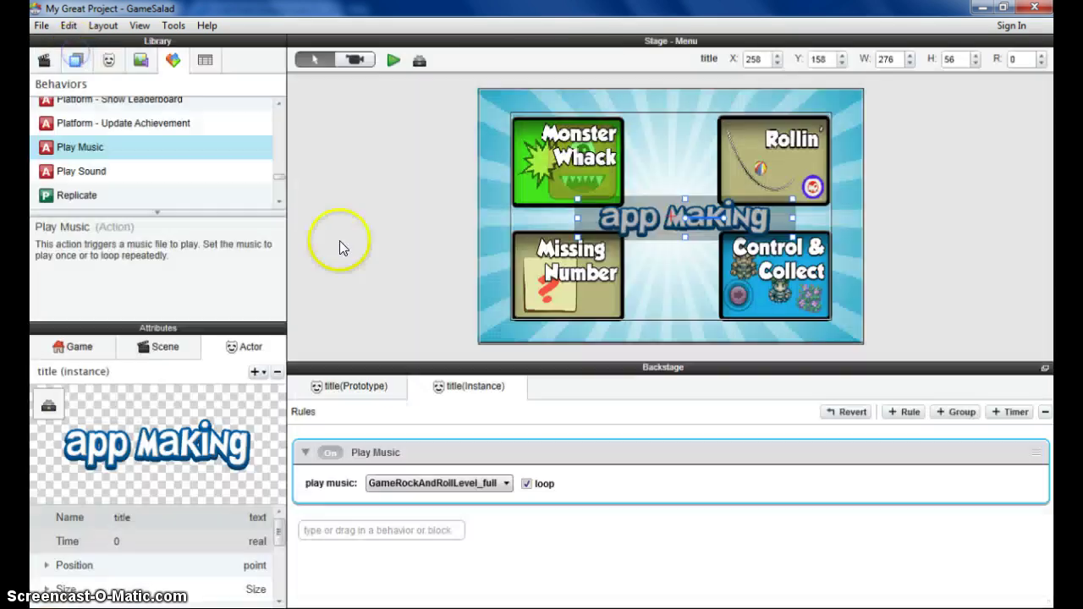
left_click(507, 483)
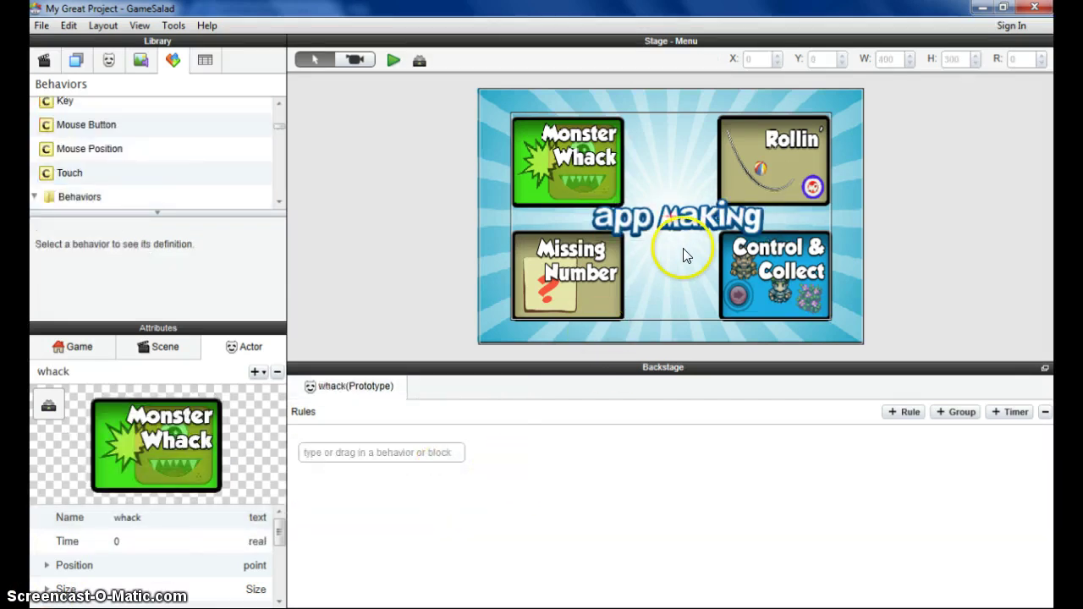
Select the Monster Whack button instance and unlock its rules for editing
left_click(768, 176)
left_click(778, 283)
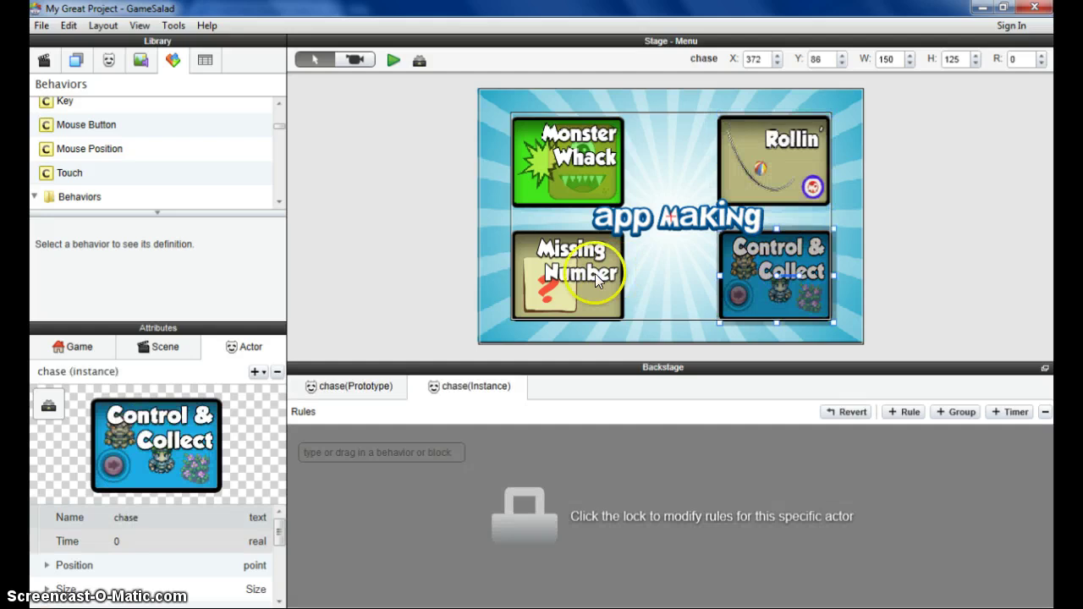
left_click(578, 275)
left_click(559, 180)
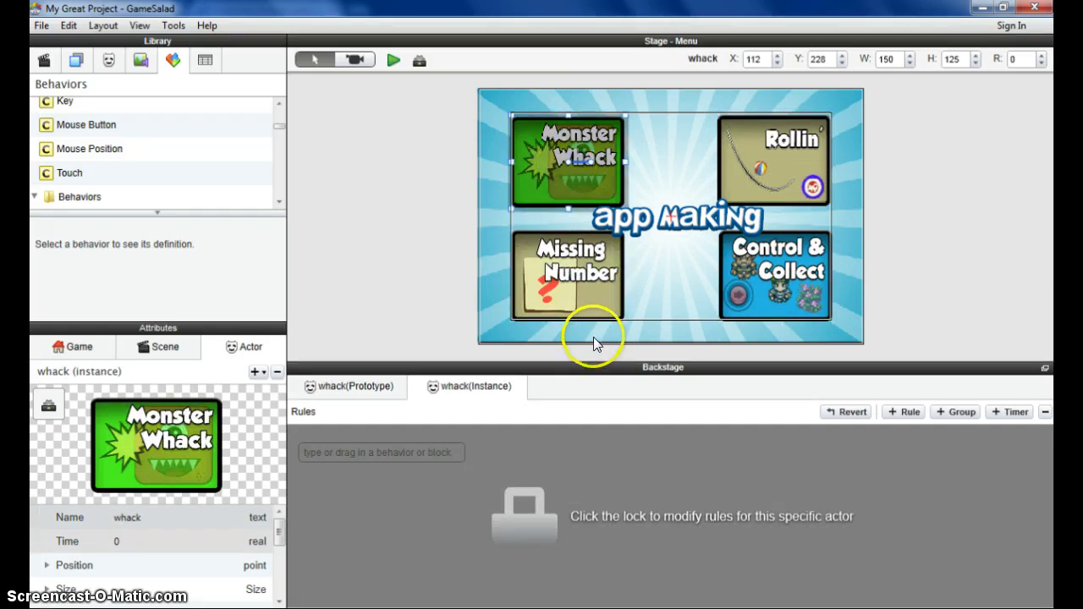
left_click(529, 525)
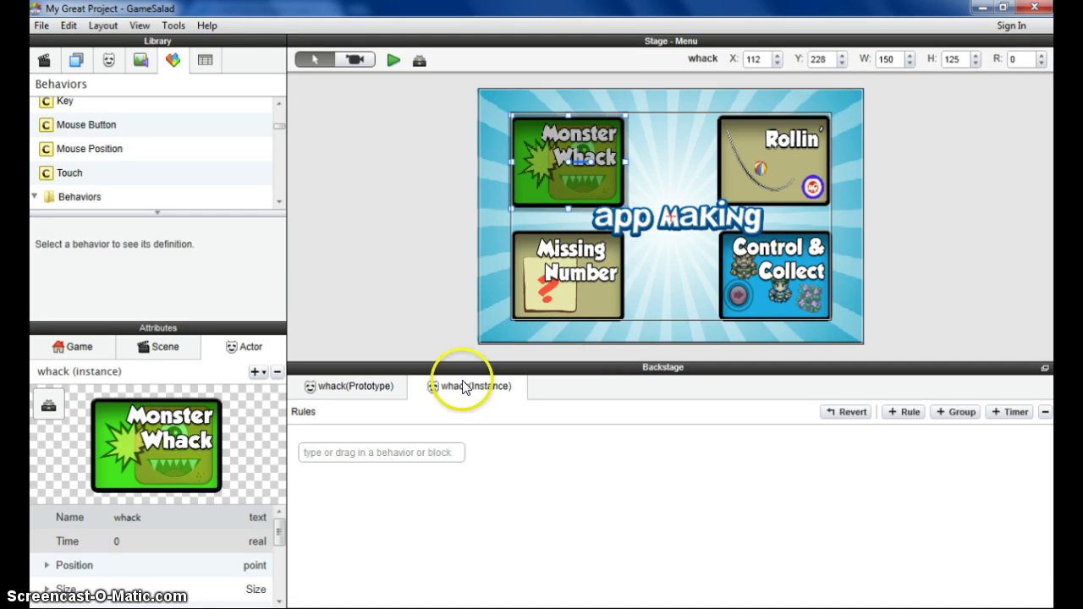
Add a Touch-is-pressed rule to Monster Whack and expand its do section
left_click(173, 59)
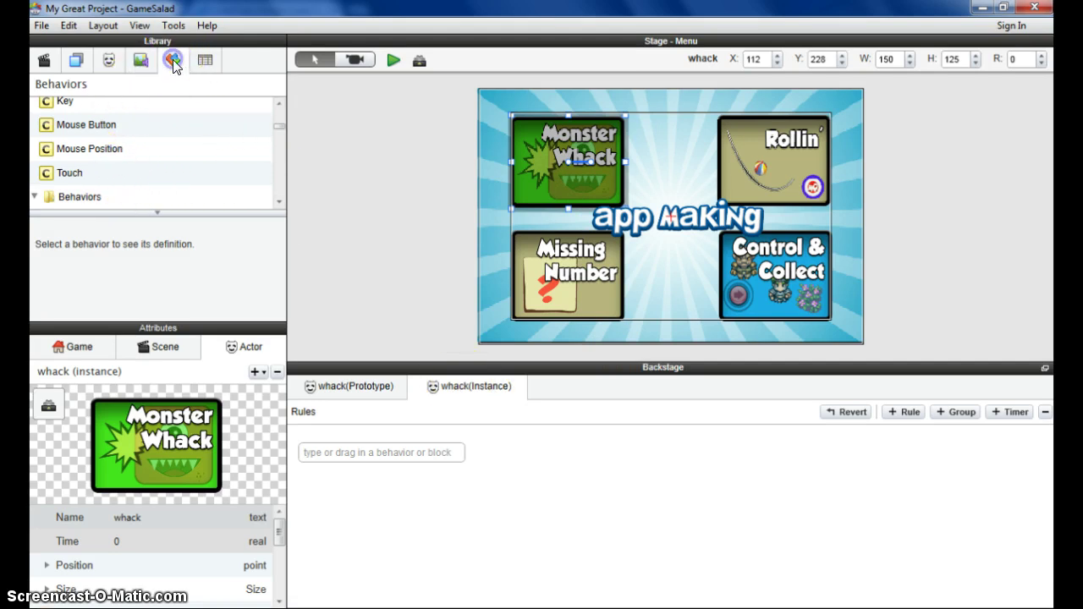
left_click(67, 173)
scroll(85, 163, "up", 5)
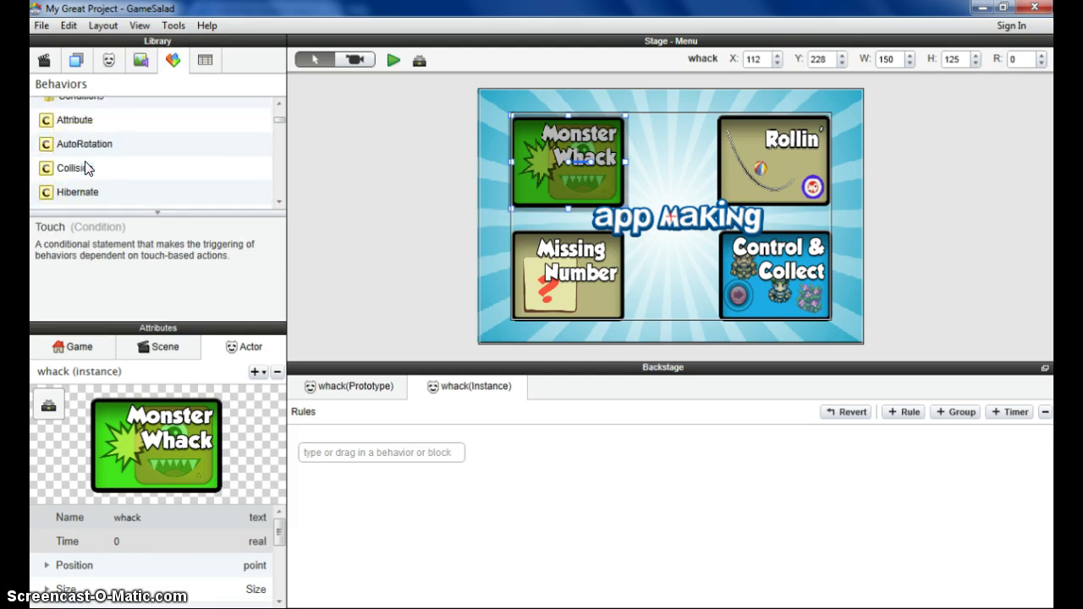
left_click(83, 172)
scroll(84, 180, "down", 4)
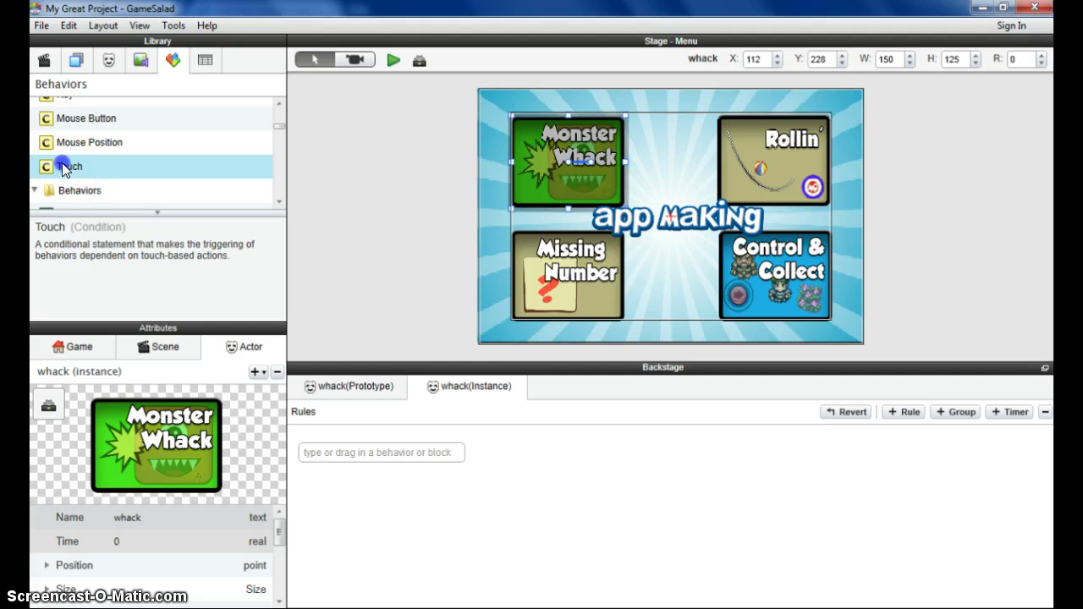
left_click_drag(66, 169, 358, 448)
left_click(471, 530)
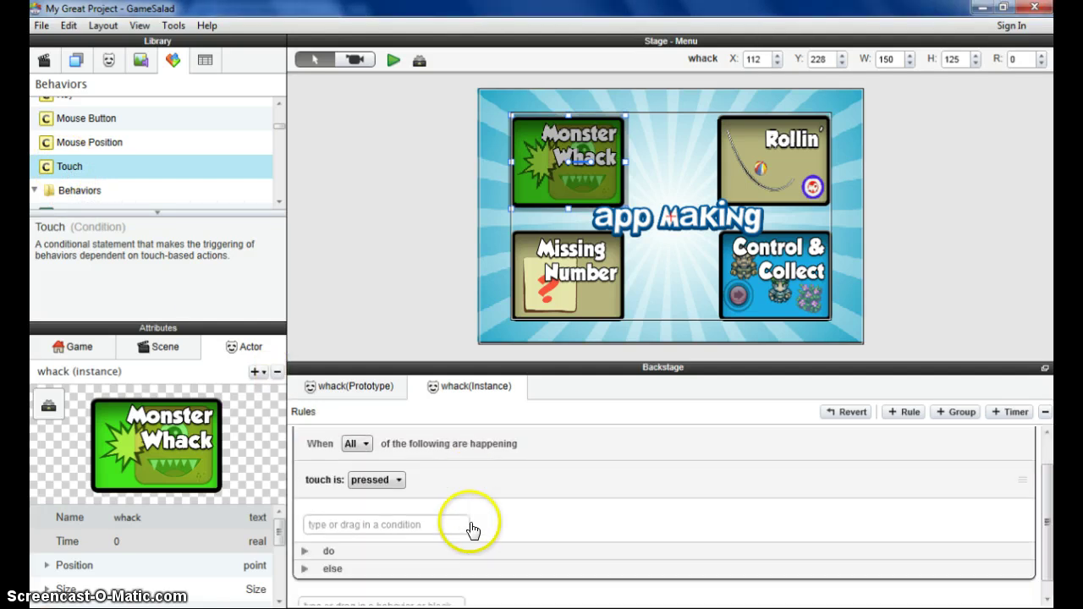
scroll(423, 520, "up", 2)
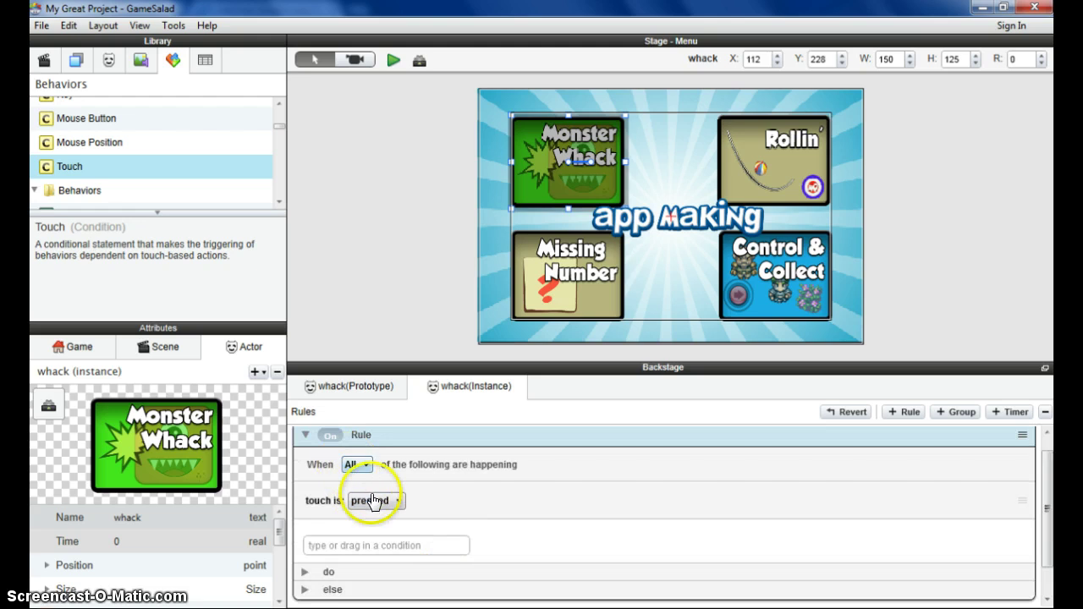
left_click(298, 576)
scroll(411, 530, "down", 2)
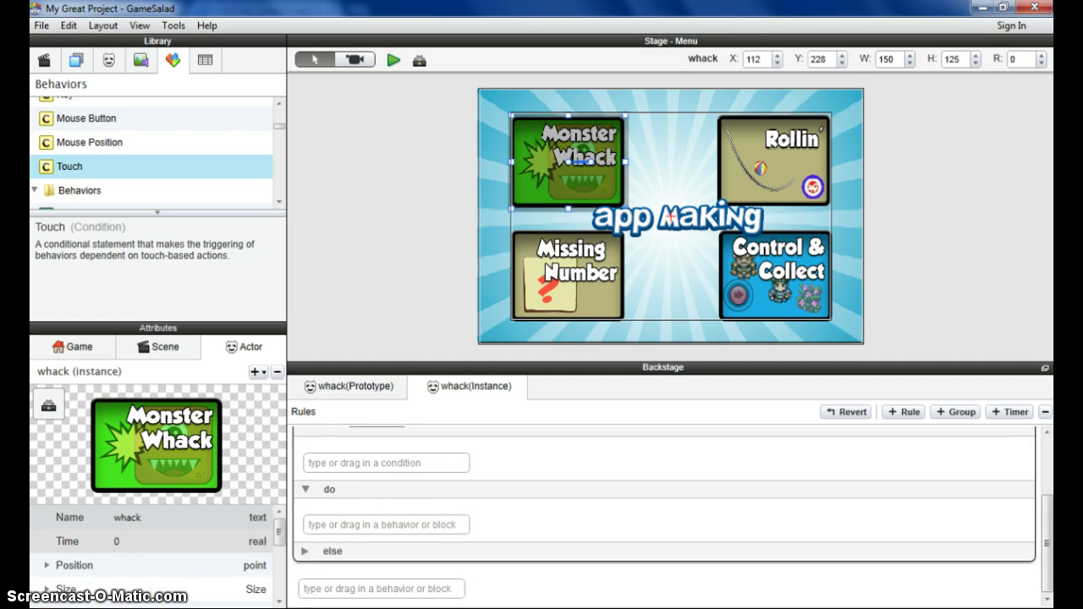
Place a Change Scene behavior inside the touch rule's do section
left_click(278, 204)
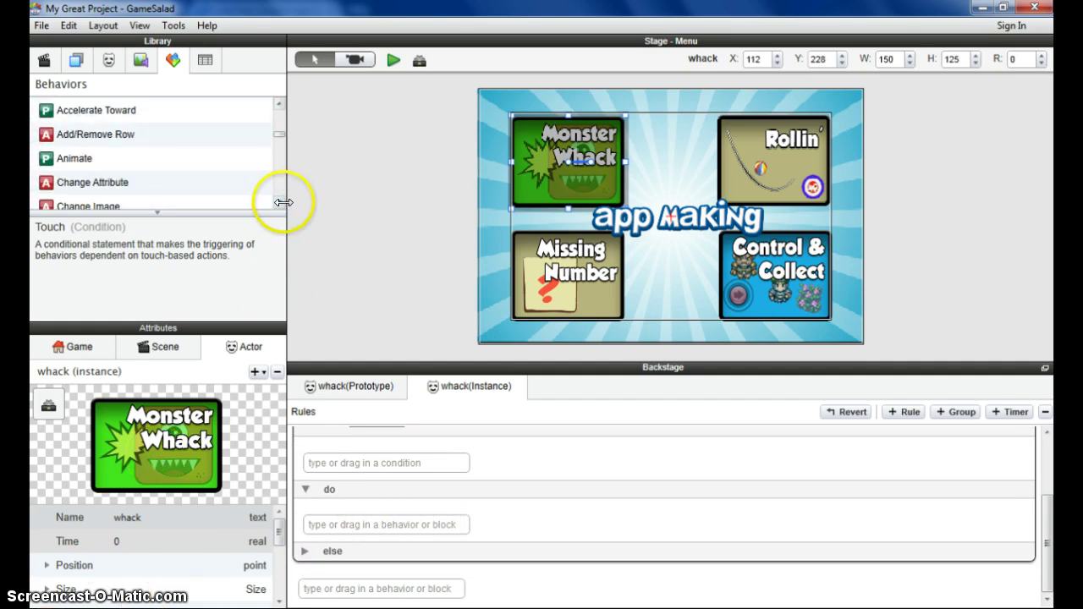
left_click(279, 204)
left_click(279, 203)
left_click(280, 203)
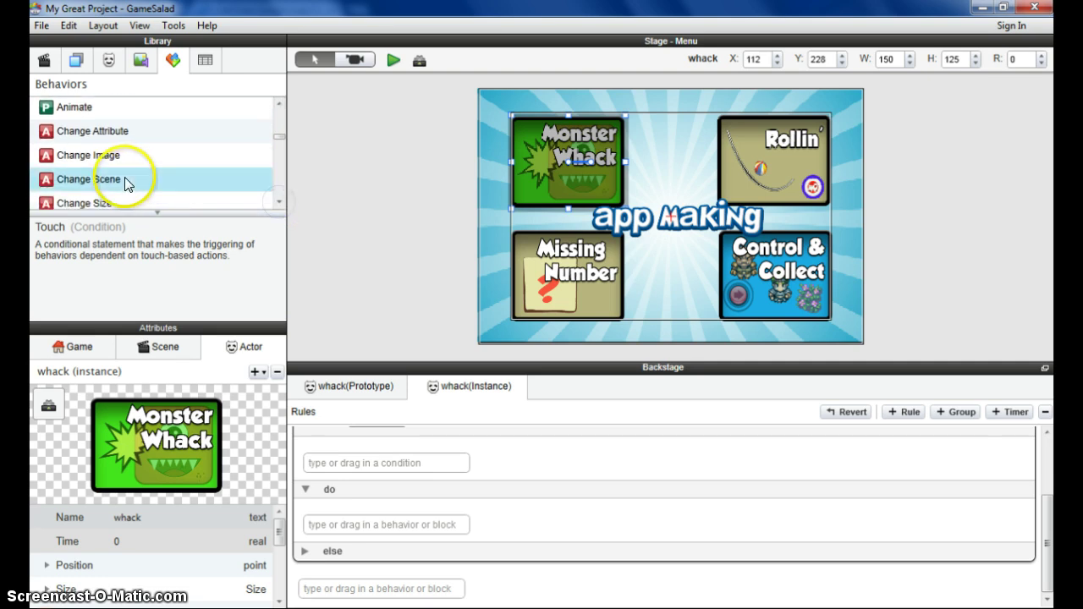
left_click_drag(133, 177, 367, 546)
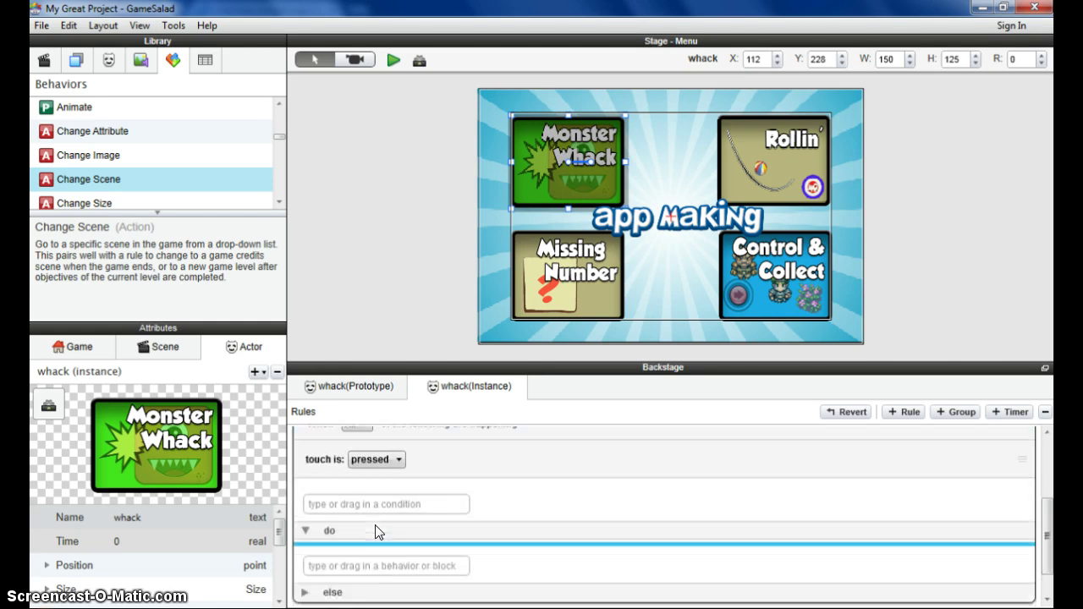
scroll(377, 527, "down", 1)
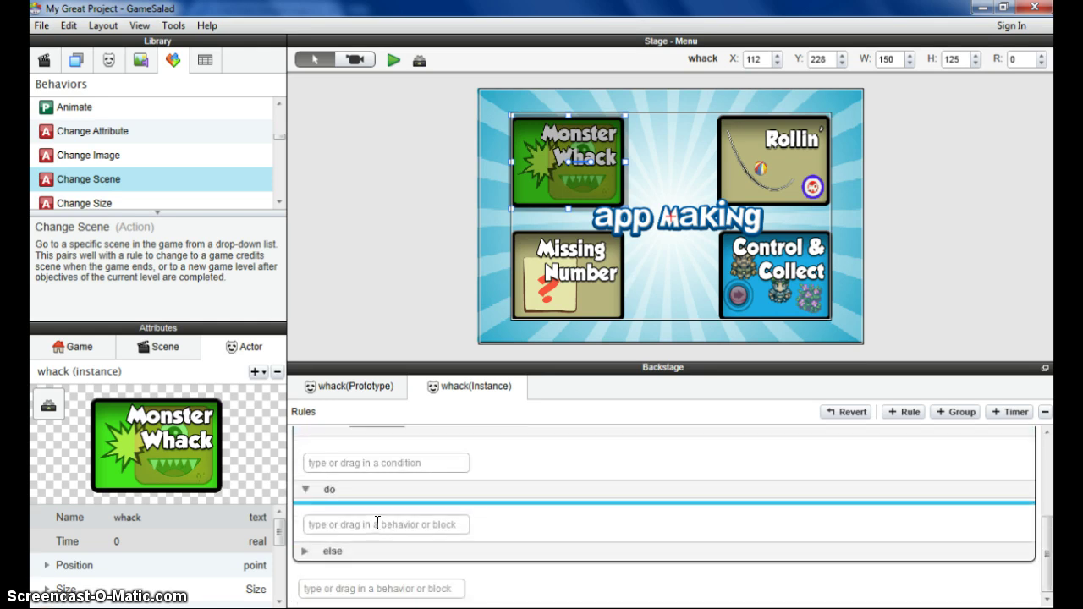
scroll(377, 523, "up", 3)
scroll(375, 519, "up", 1)
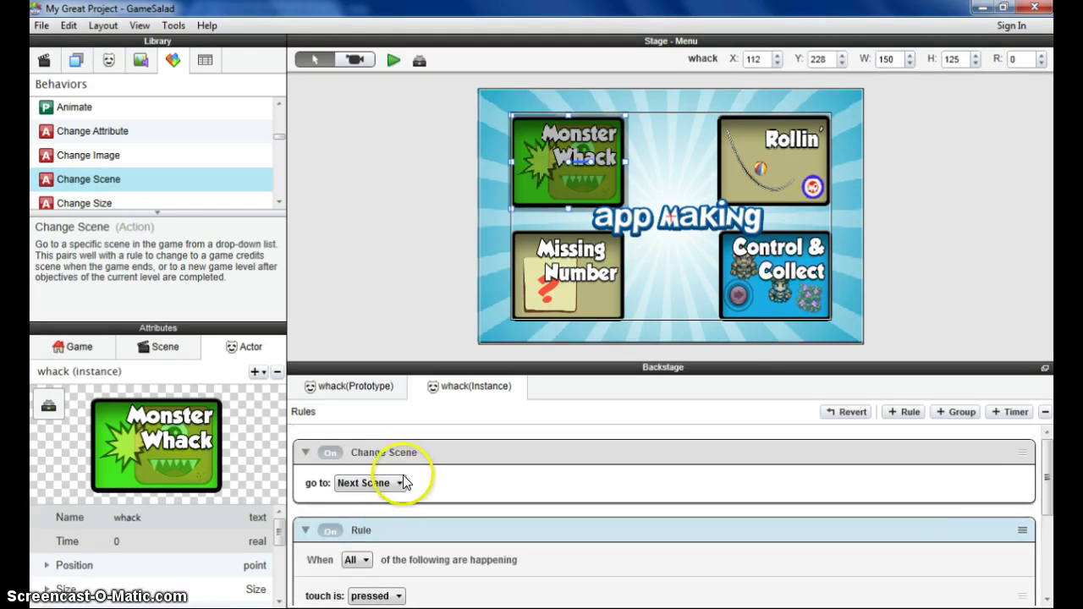
left_click_drag(403, 456, 426, 519)
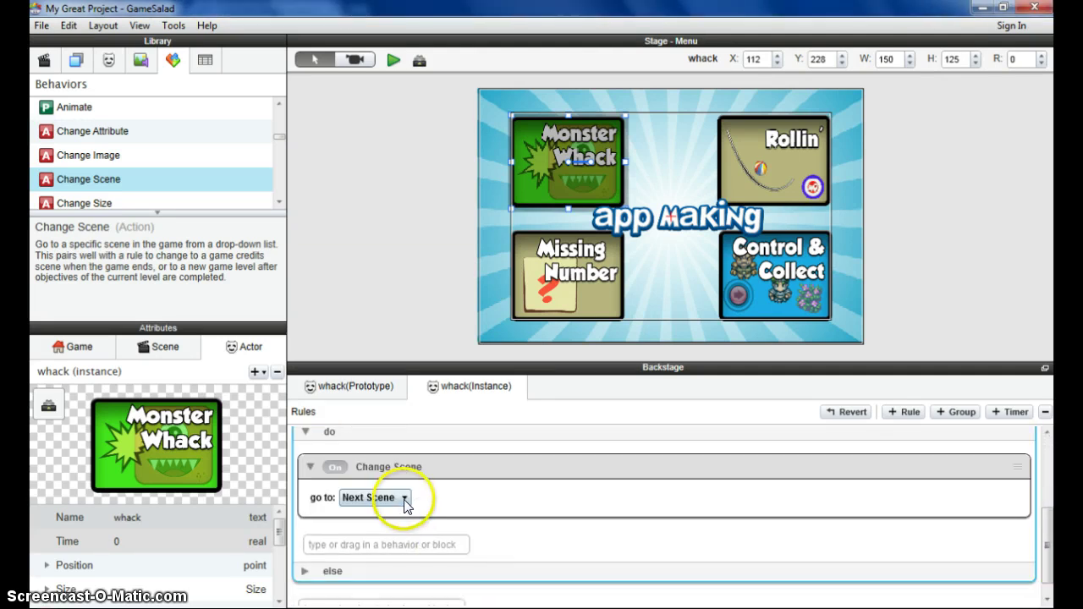
Set the Change Scene target to the whack scene
left_click(404, 499)
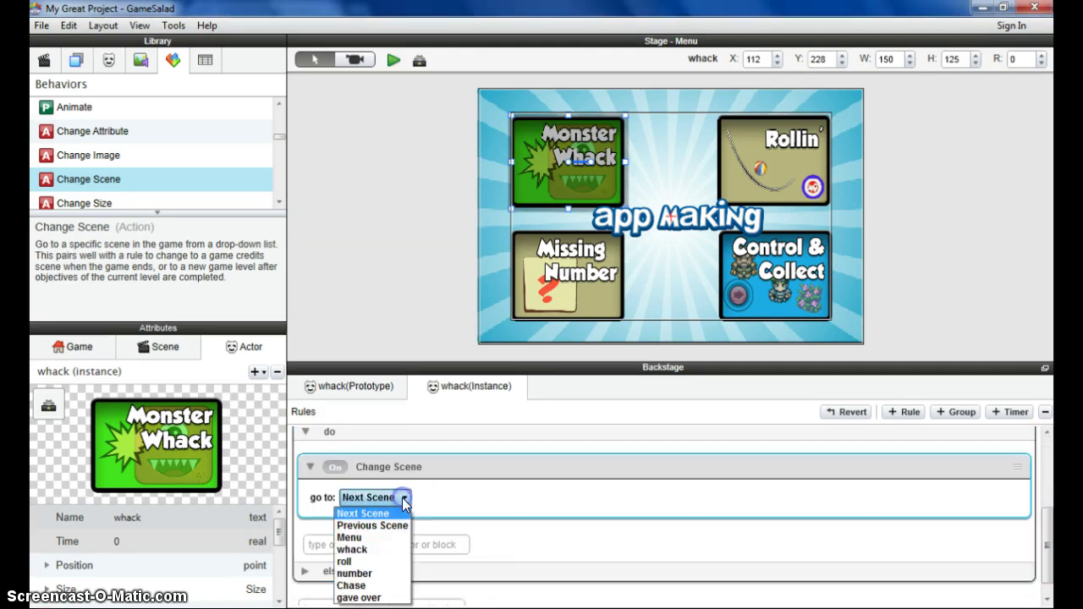
left_click(353, 550)
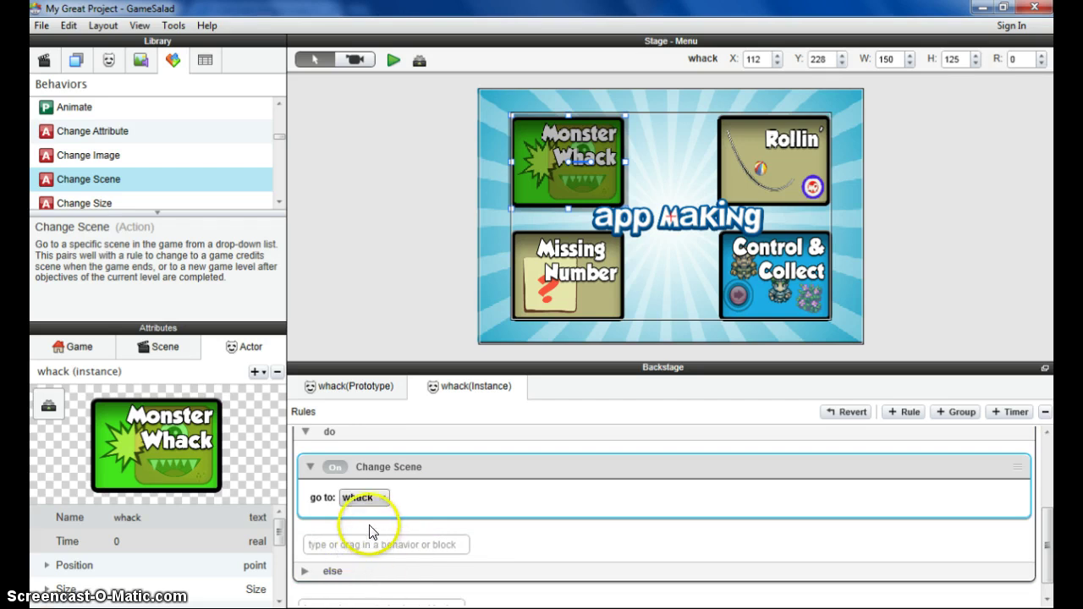
scroll(193, 139, "up", 2)
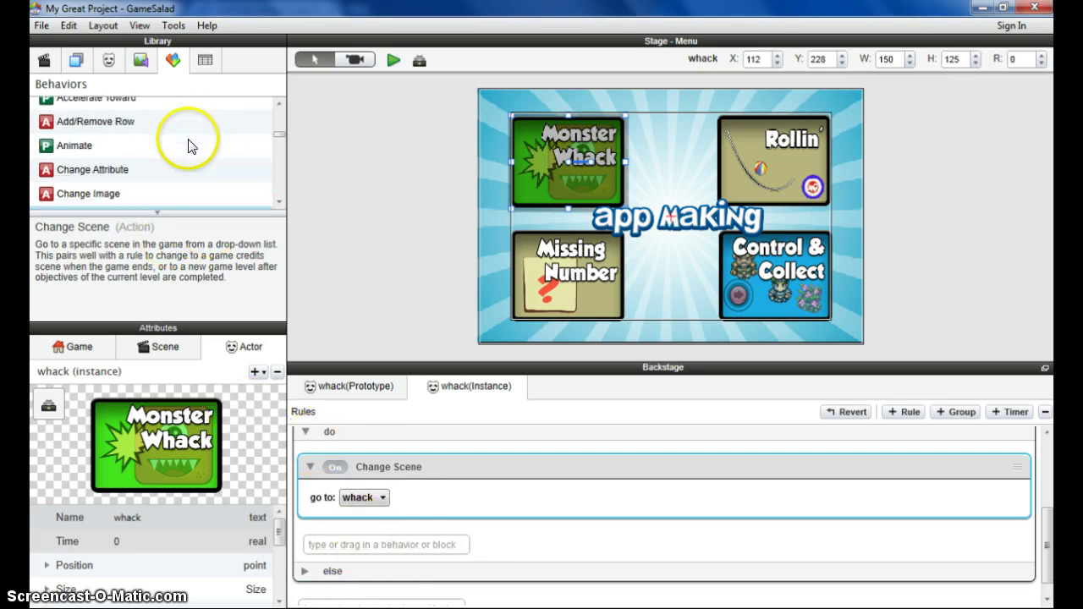
scroll(189, 145, "down", 3)
scroll(188, 148, "down", 6)
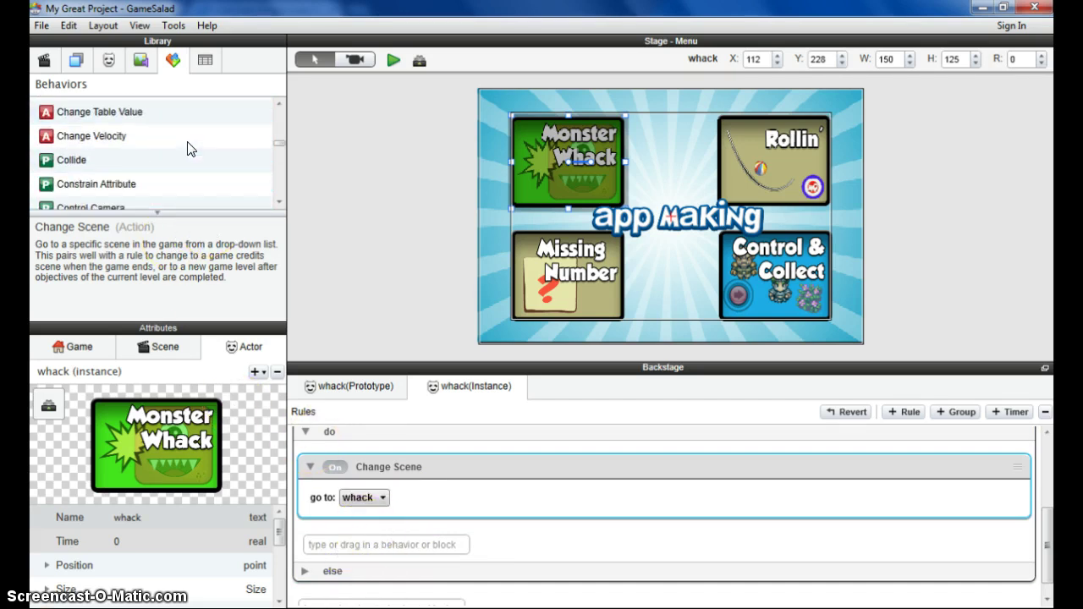
scroll(188, 155, "down", 3)
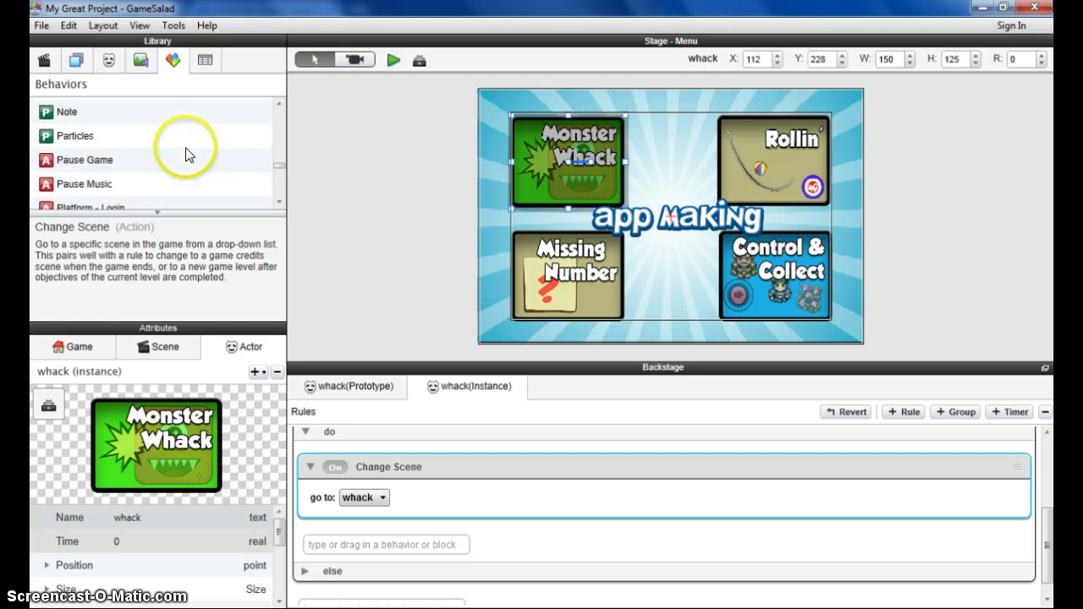
scroll(187, 154, "down", 5)
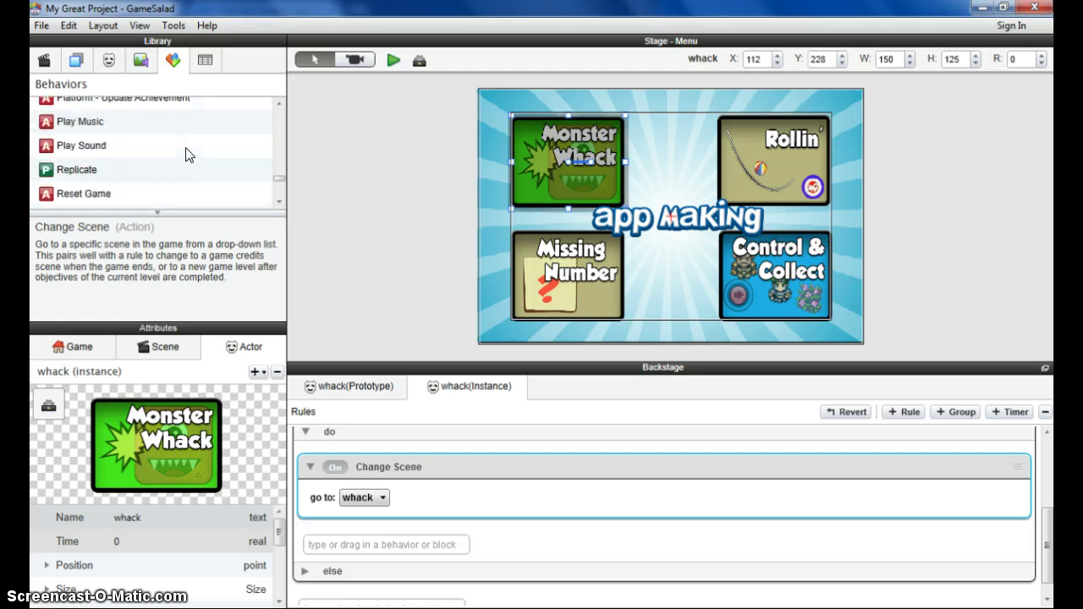
Add a Play Sound action to the whack touch rule playing CartoonBoing at volume 3
left_click(80, 147)
left_click_drag(67, 146, 390, 513)
scroll(396, 520, "down", 2)
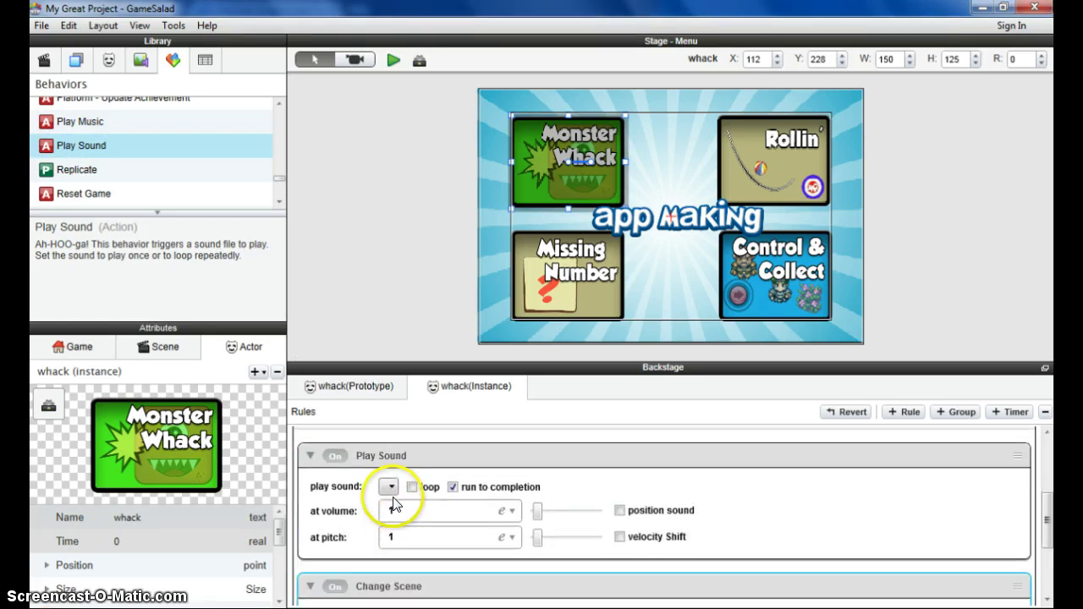
left_click(389, 486)
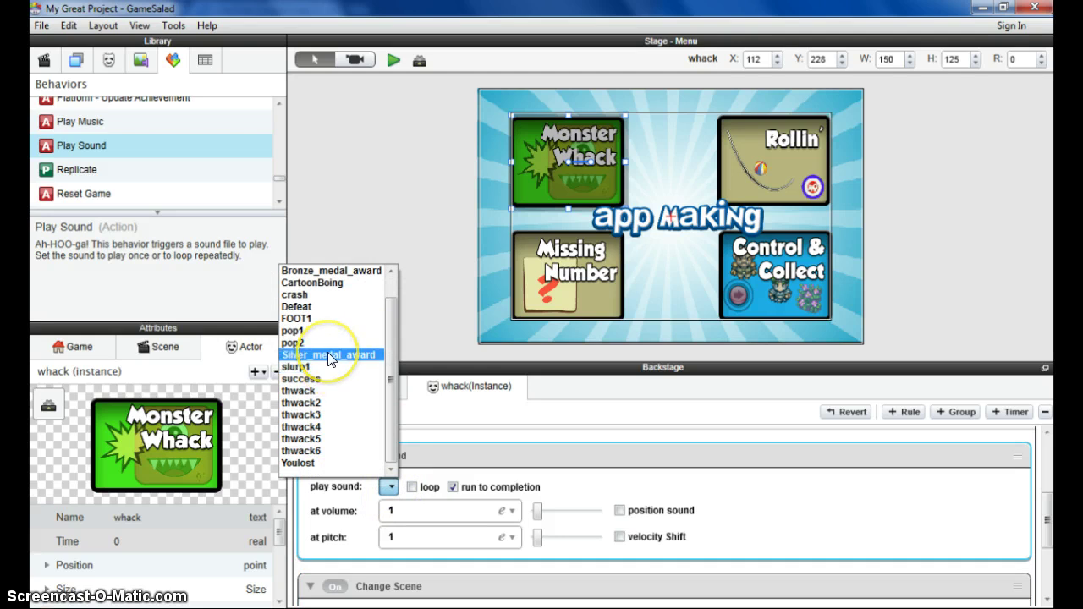
scroll(330, 358, "up", 1)
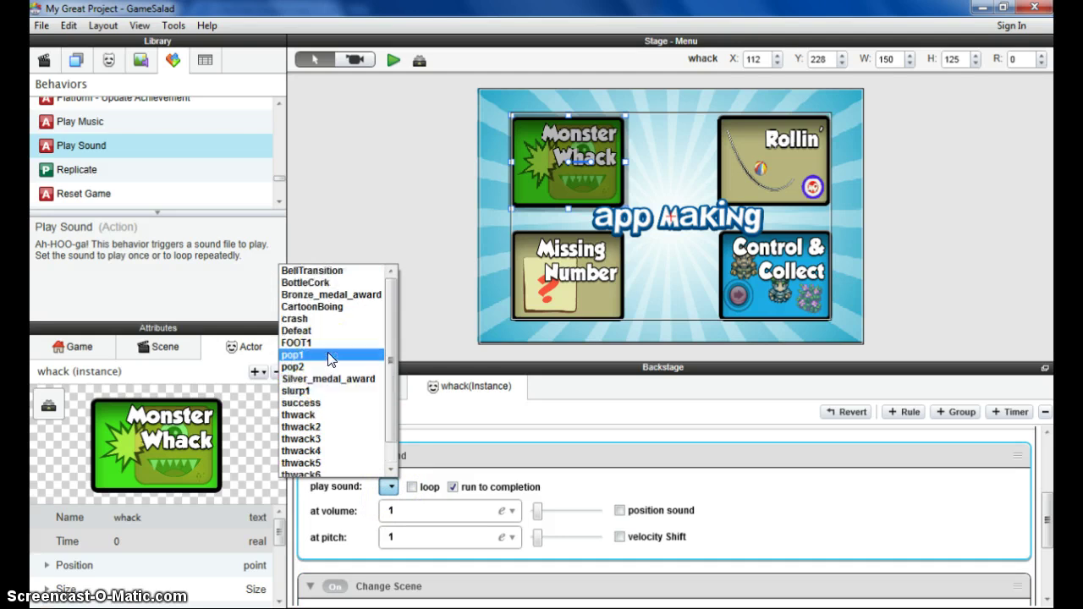
left_click(327, 307)
left_click(385, 511)
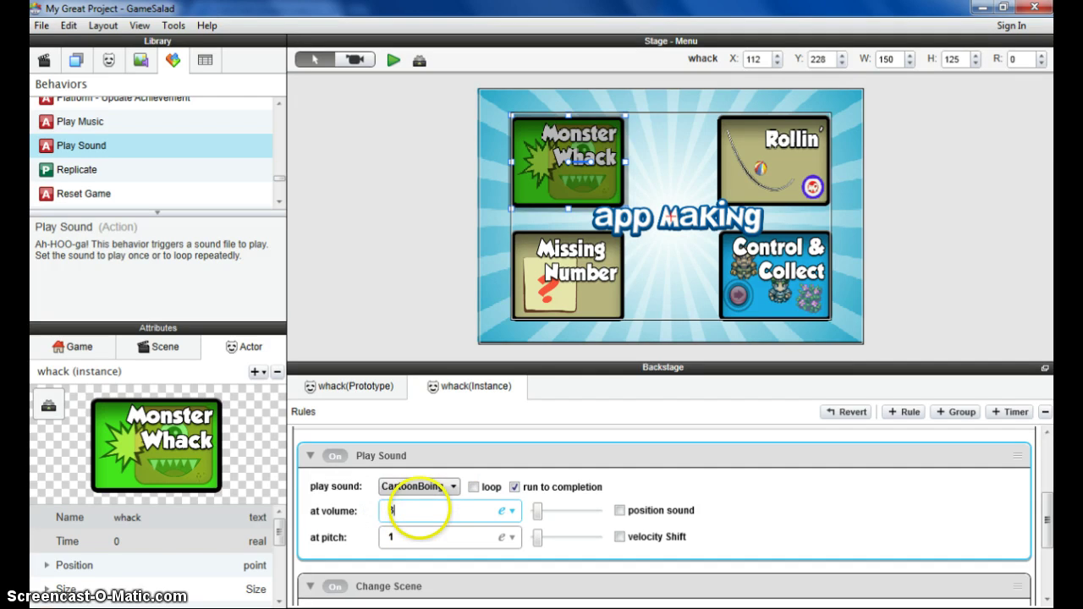
type("3")
left_click(406, 435)
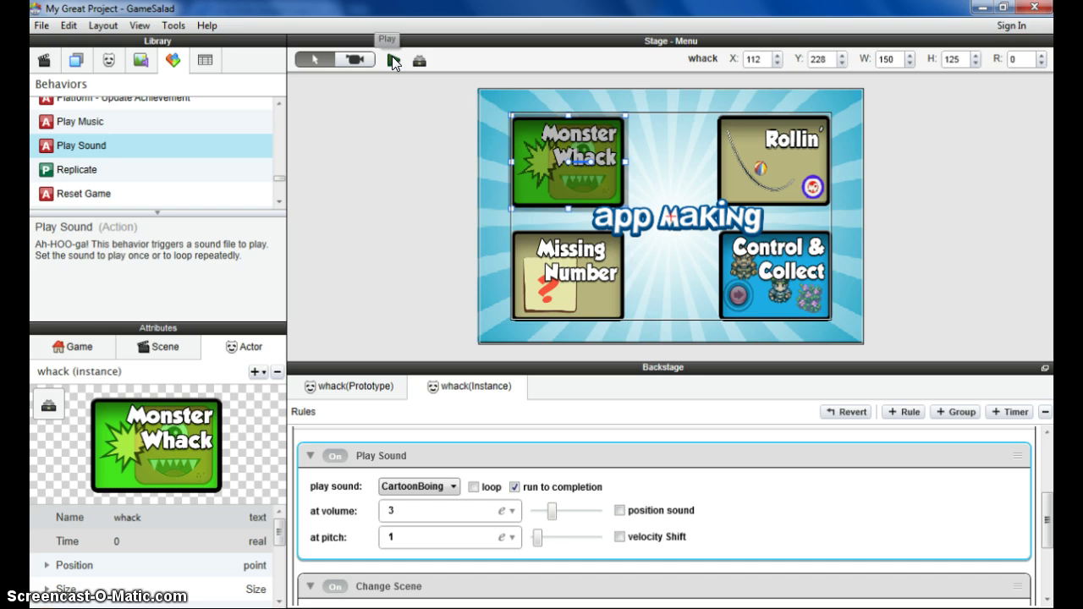
Preview the game and touch Monster Whack to confirm it jumps to the whack scene
left_click(392, 56)
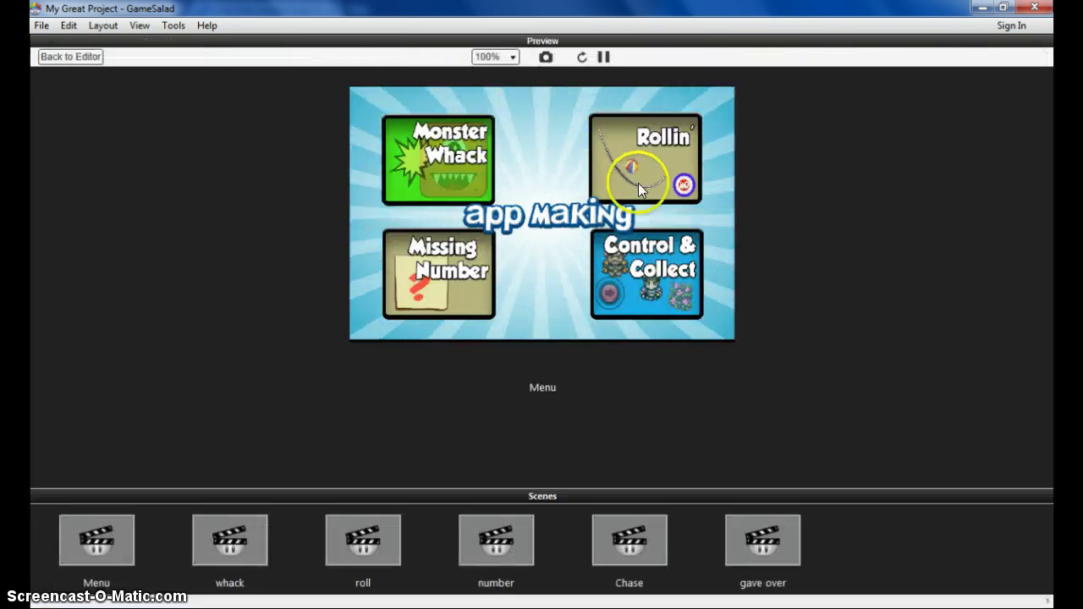
left_click(452, 160)
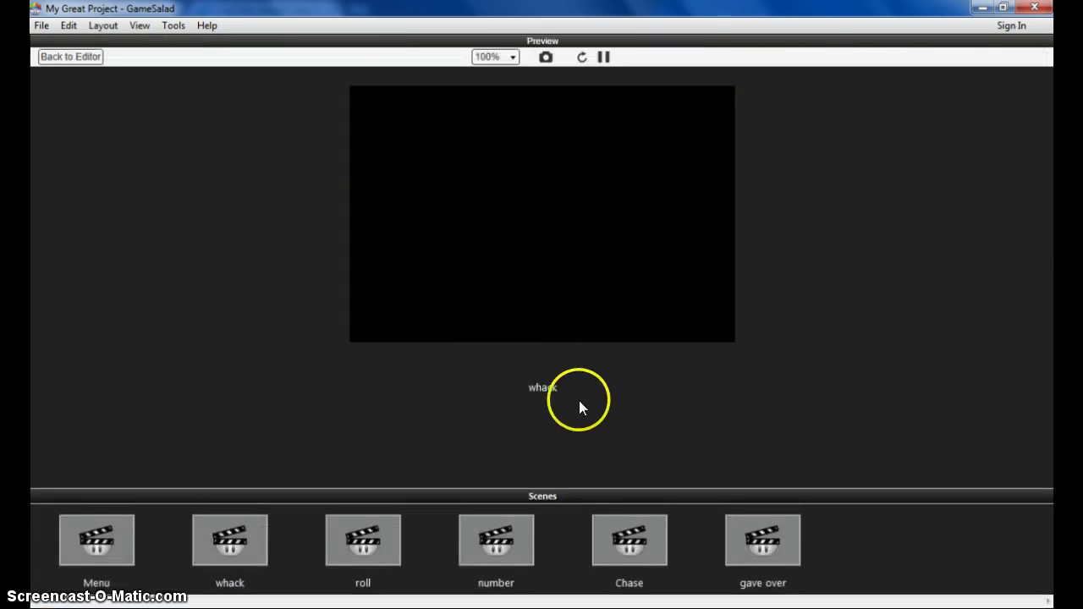
Return to the editor, collapse the Monster Whack touch rule, and select the Rollin button
left_click(81, 56)
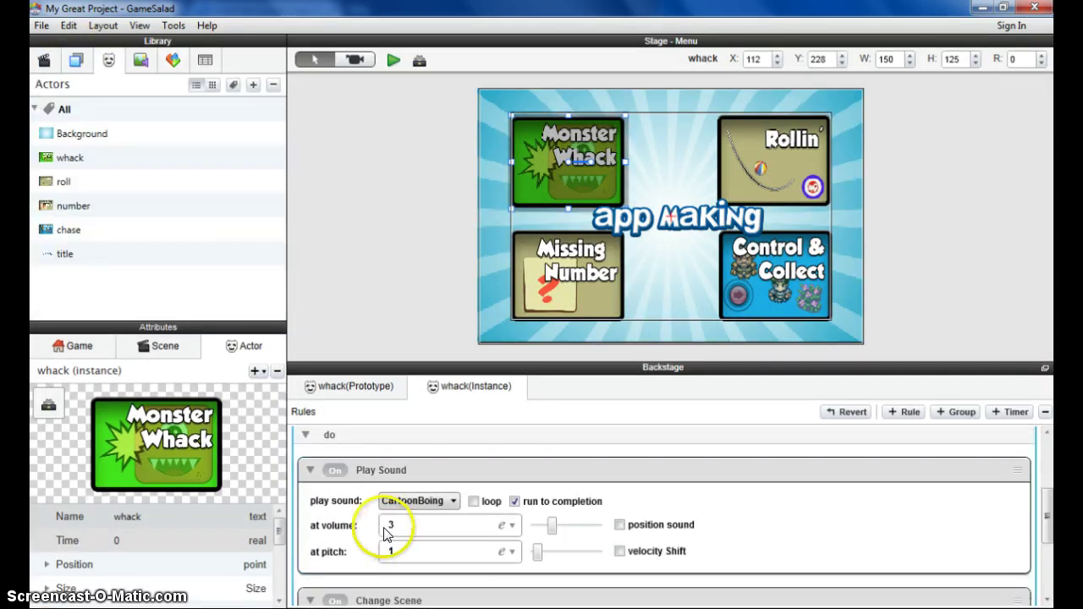
left_click(365, 519)
scroll(342, 506, "up", 3)
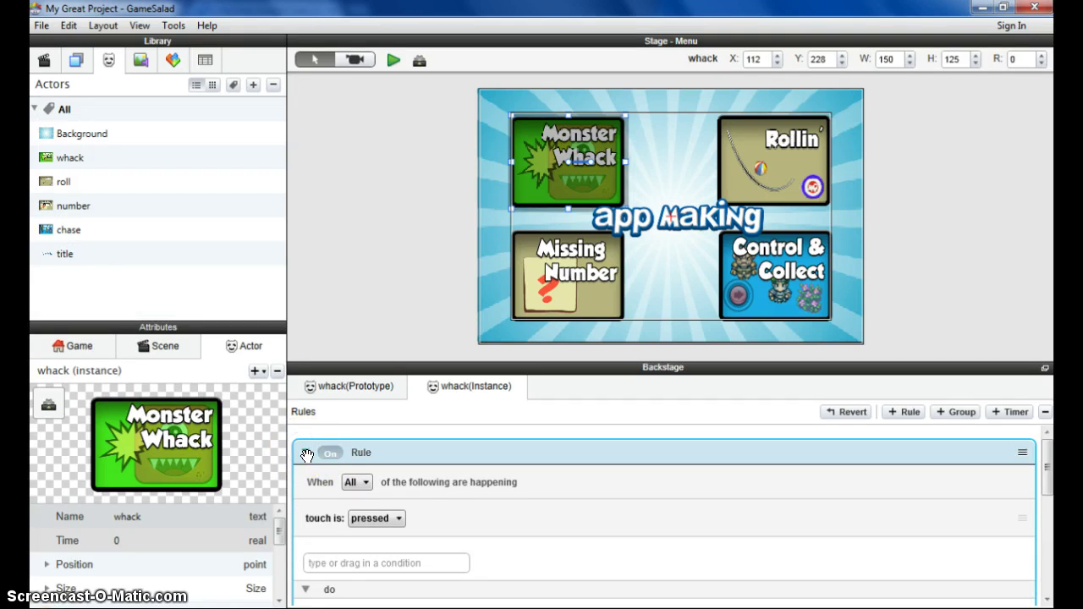
left_click(304, 451)
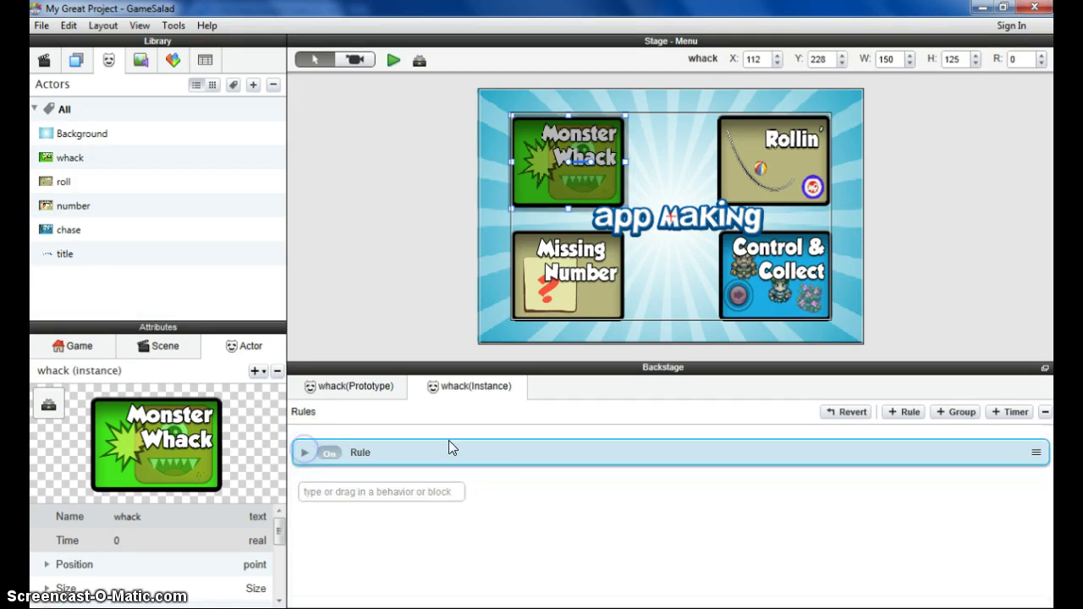
left_click(762, 168)
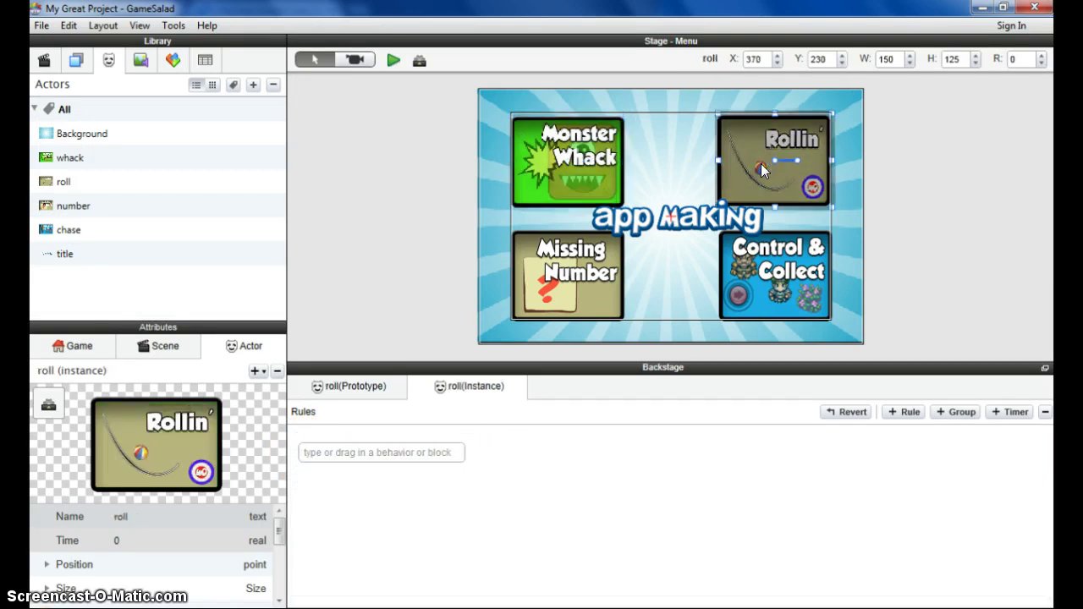
Add a touch-pressed rule to the Rollin button from the behaviors list
left_click(141, 61)
left_click(172, 61)
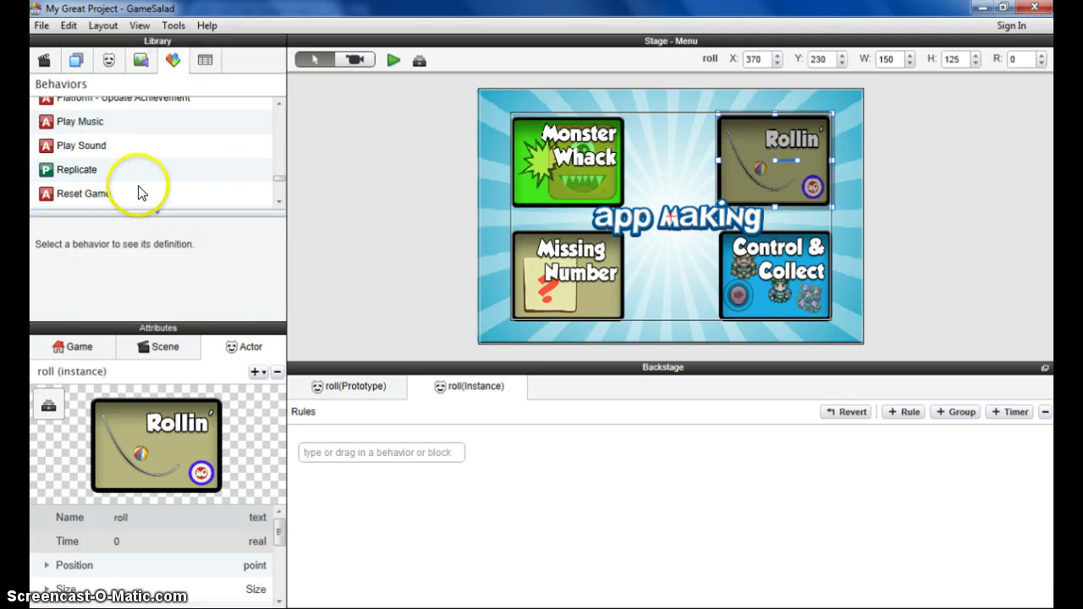
scroll(137, 191, "up", 8)
scroll(140, 192, "up", 10)
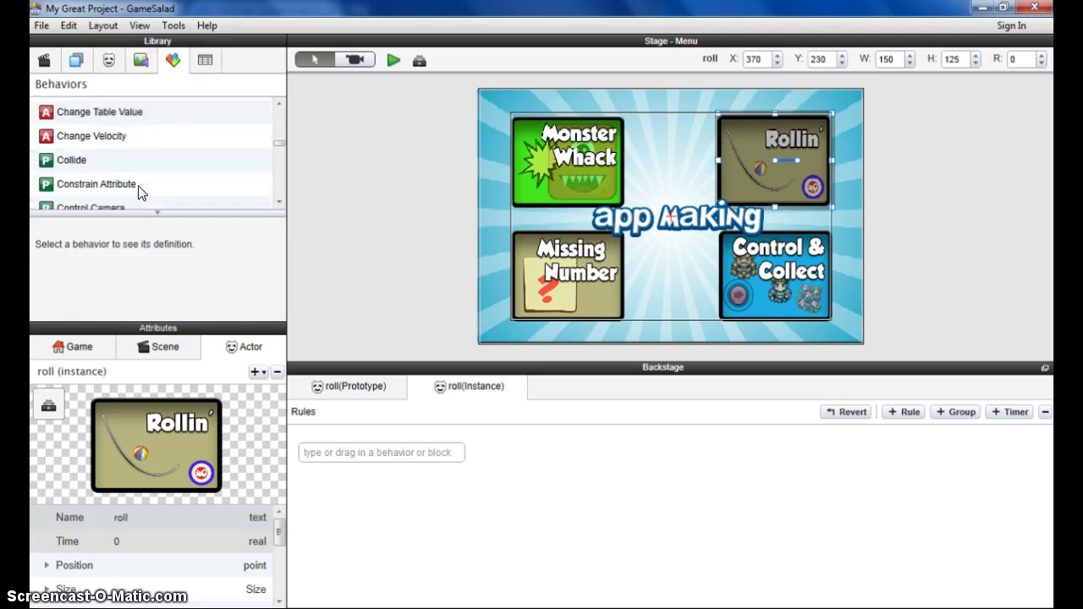
scroll(140, 192, "up", 2)
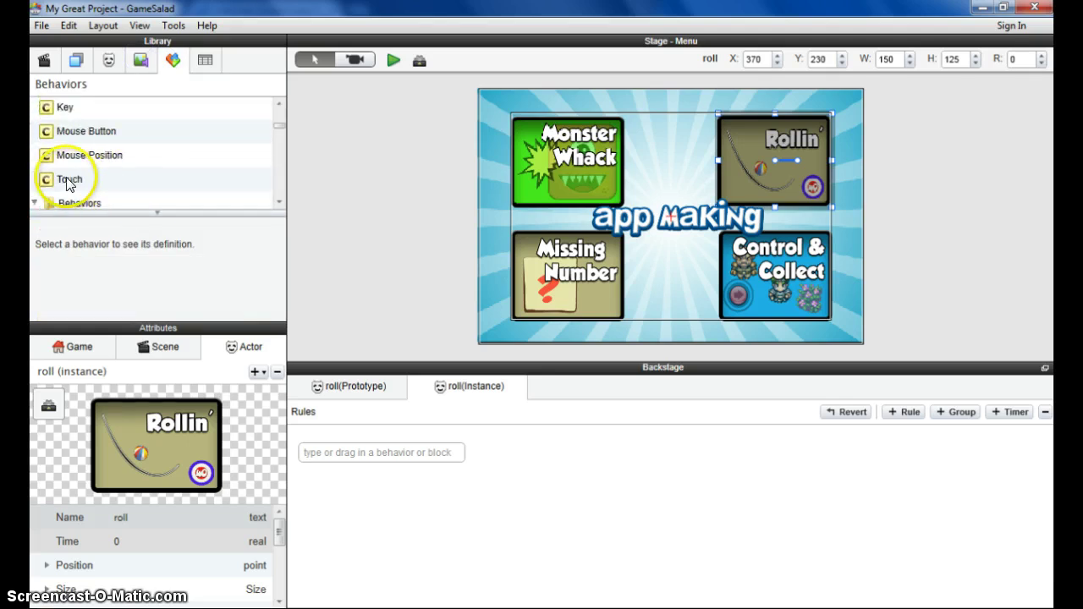
left_click_drag(51, 179, 418, 450)
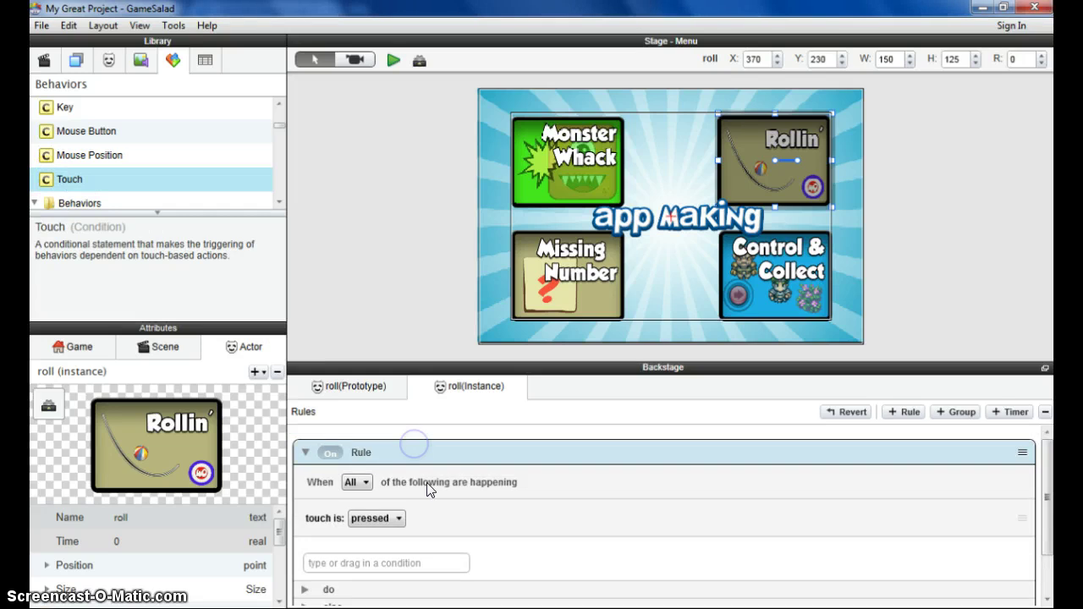
Expand the rule's do section and drop a Play Sound action into it
scroll(394, 519, "down", 1)
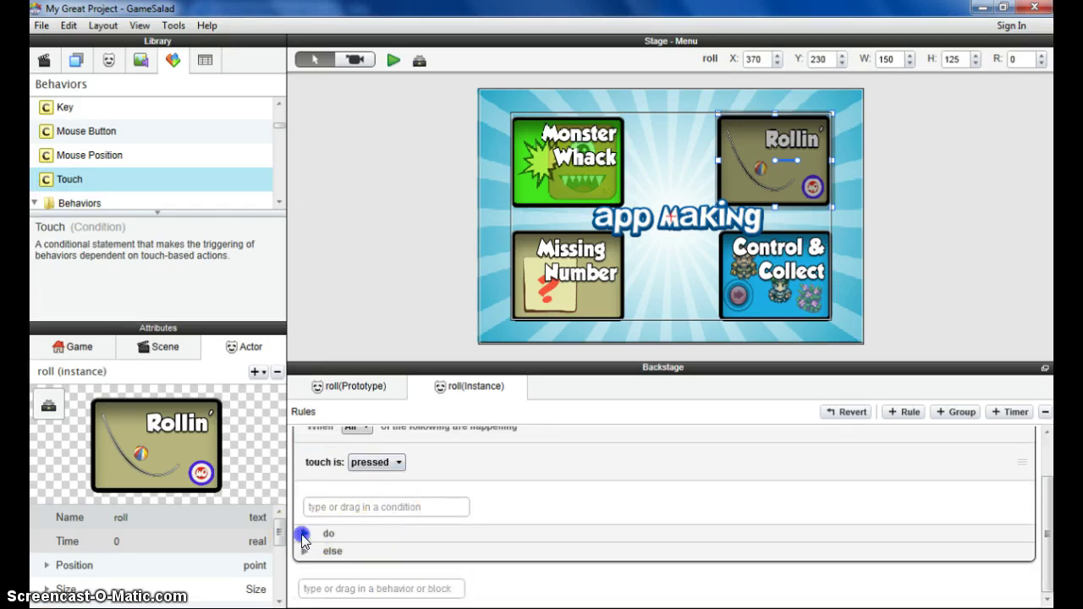
left_click(305, 533)
scroll(370, 518, "down", 1)
scroll(189, 194, "down", 5)
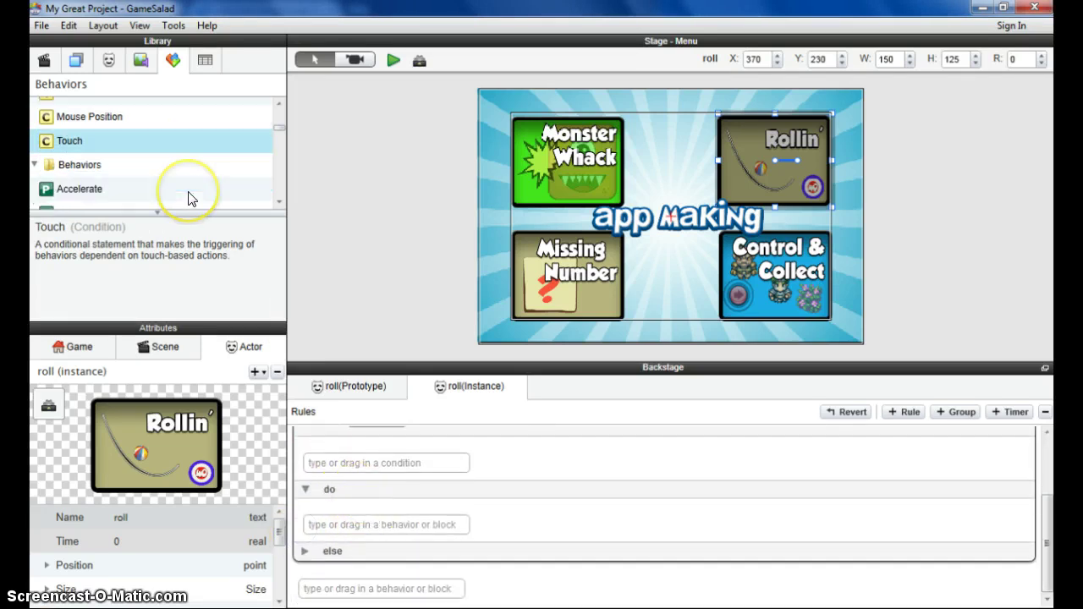
scroll(189, 199, "down", 10)
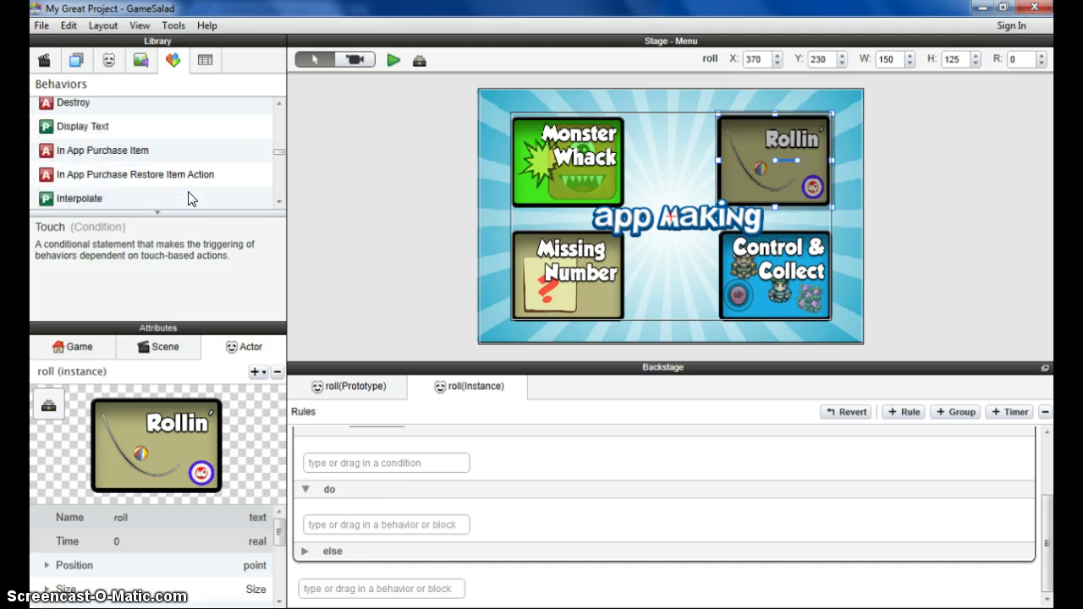
scroll(189, 198, "down", 4)
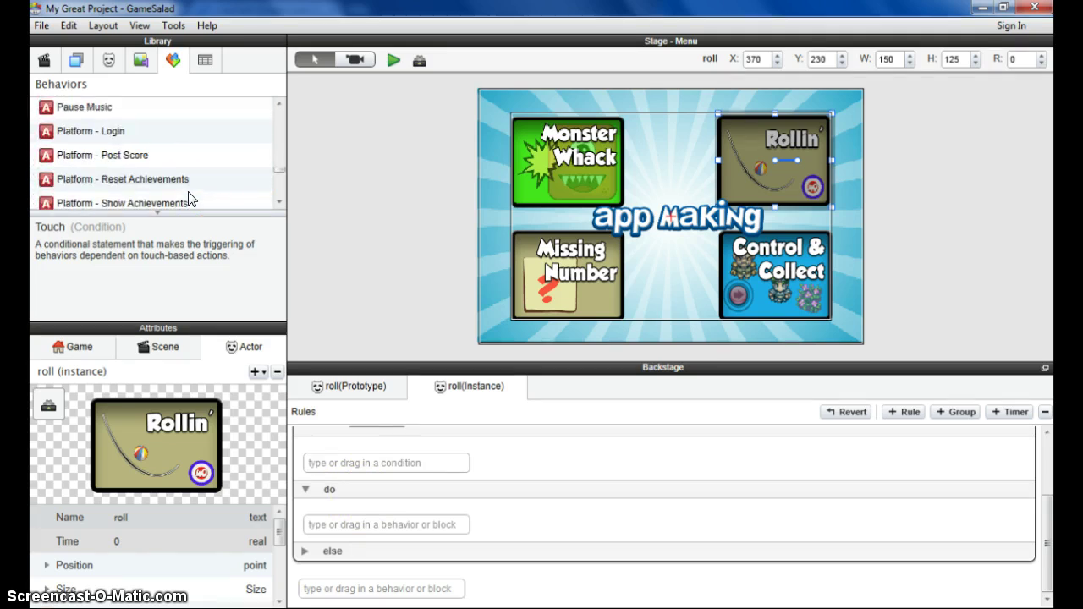
left_click_drag(121, 183, 415, 522)
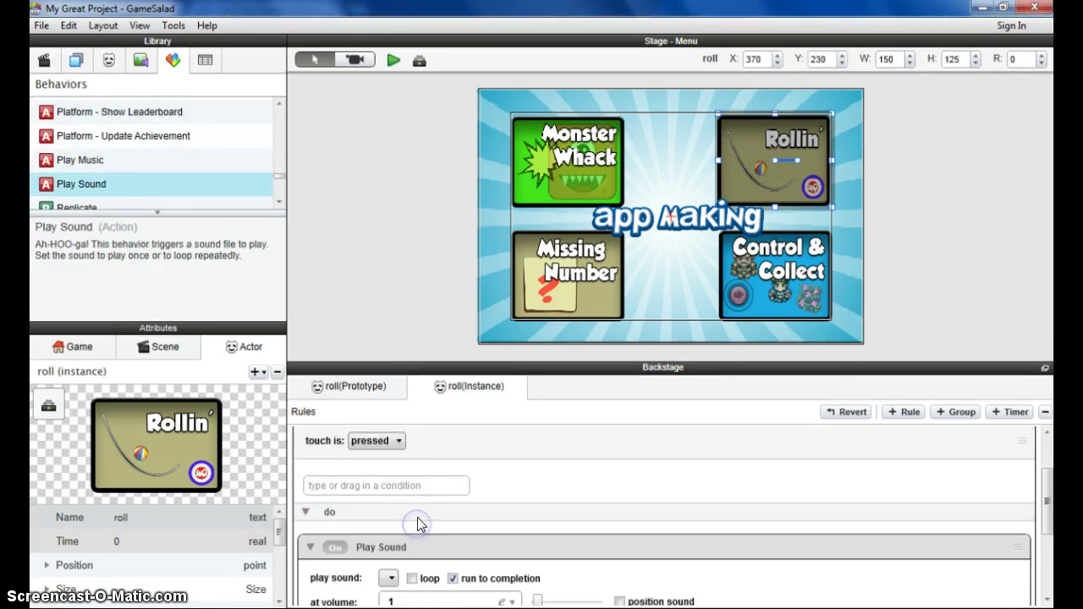
Set the Rollin Play Sound action to CartoonBoing with volume 3
left_click(387, 502)
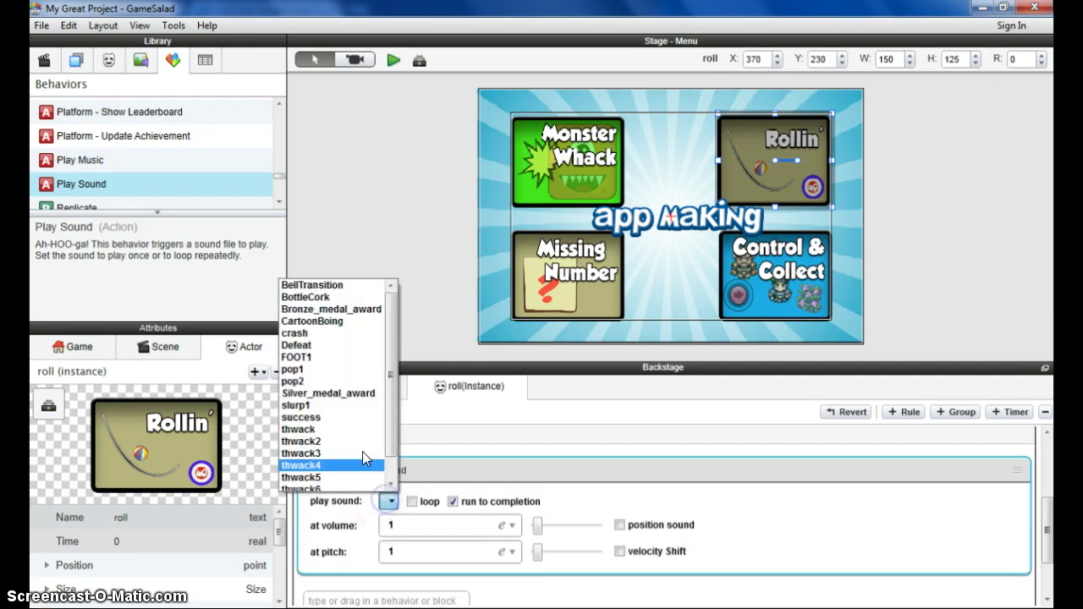
left_click(312, 321)
left_click(385, 526)
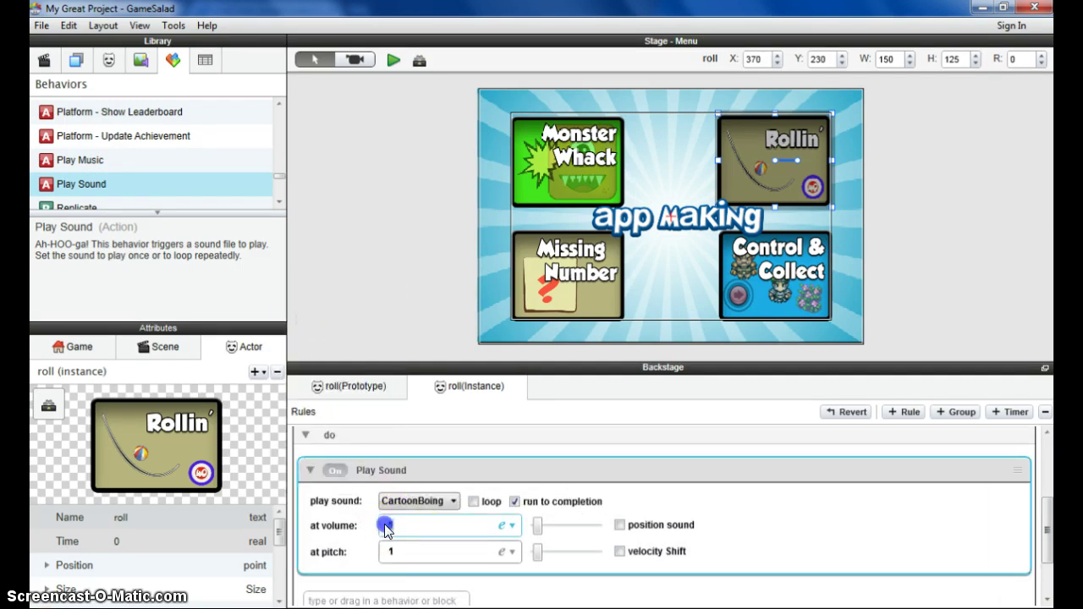
type("3")
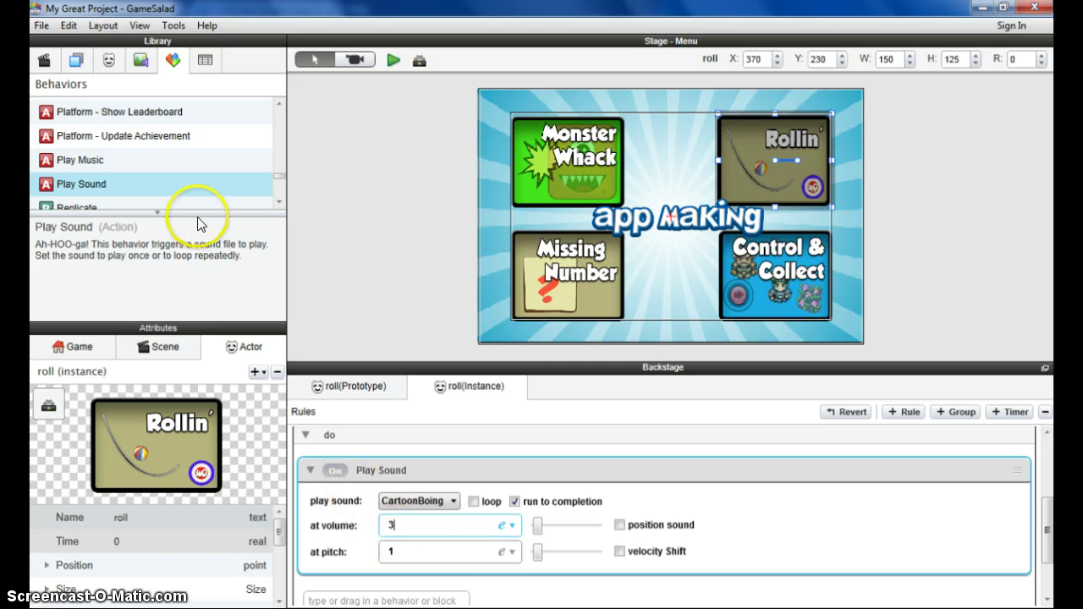
Add a Change Scene action to the Rollin touch rule going to the roll scene
left_click_drag(277, 182, 276, 137)
left_click_drag(105, 145, 412, 533)
left_click(401, 546)
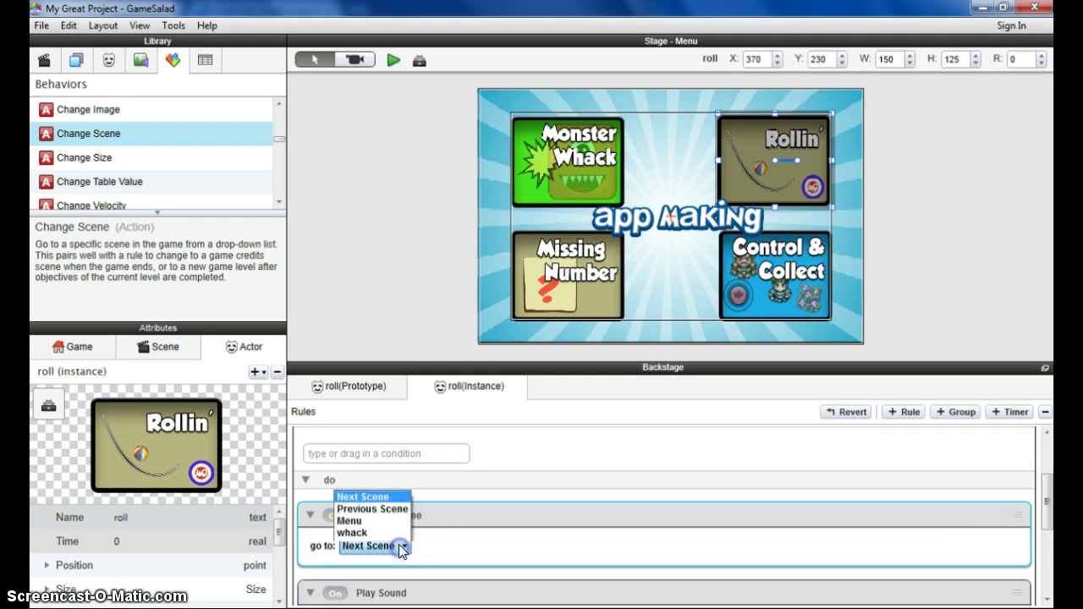
left_click(350, 494)
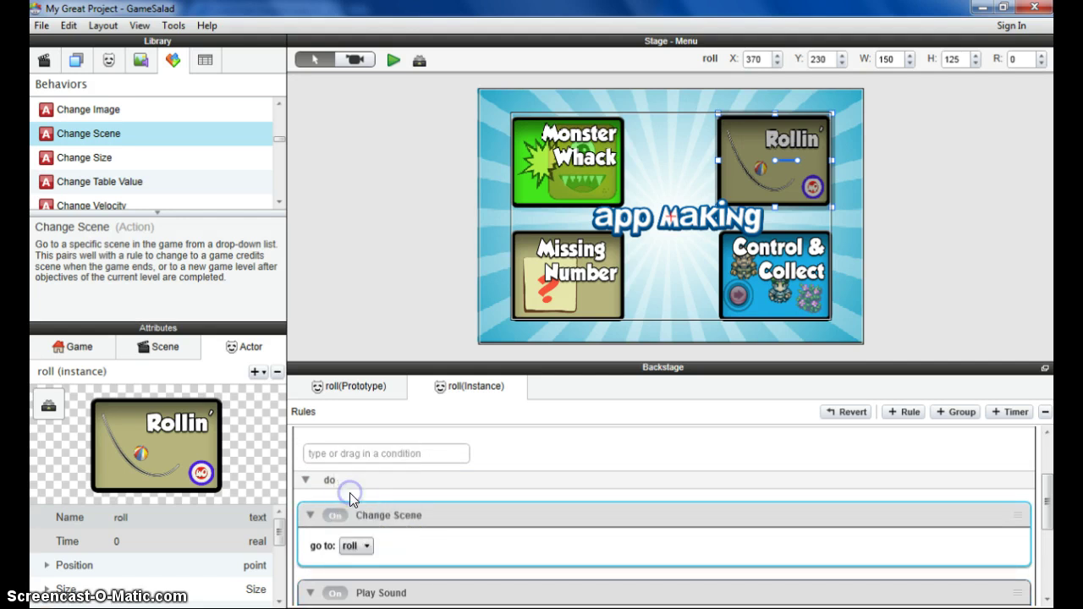